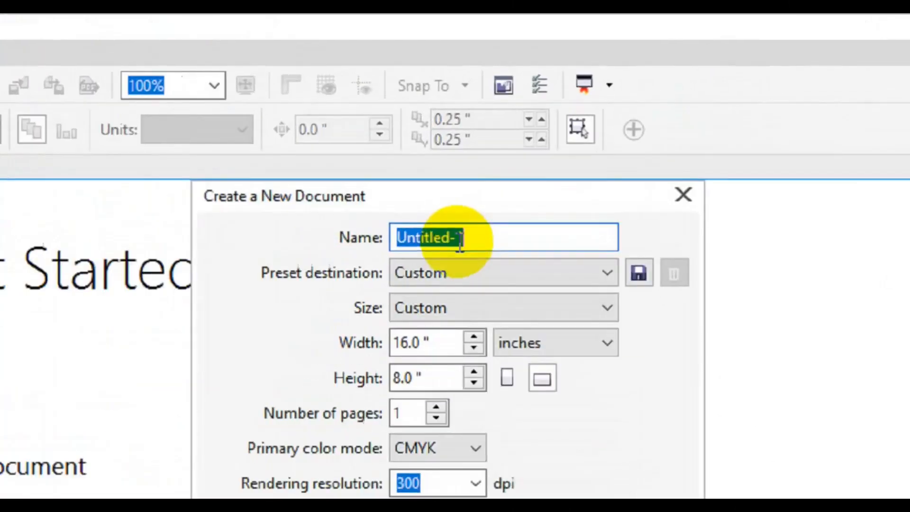
# - Create a new document named Chocolate Design, 5 inches wide and 3 inches high
pyautogui.write('Chocolate Design')
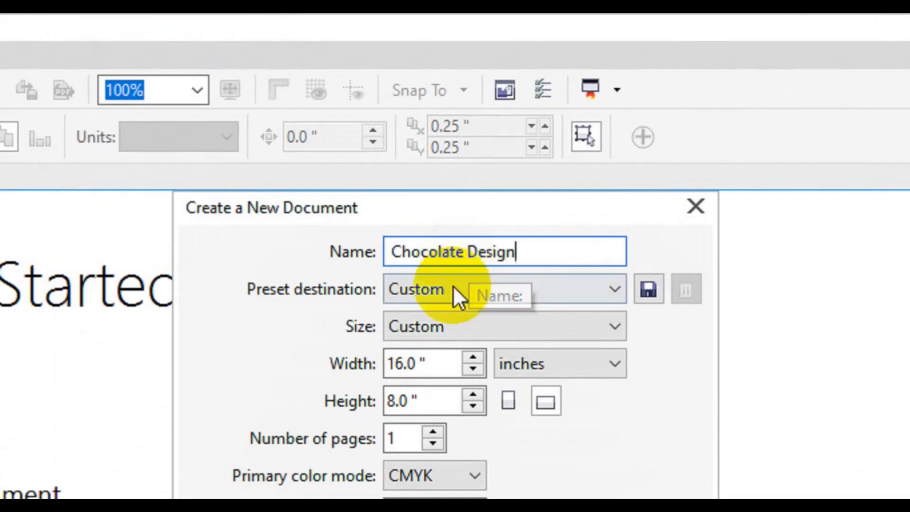
pyautogui.click(426, 368)
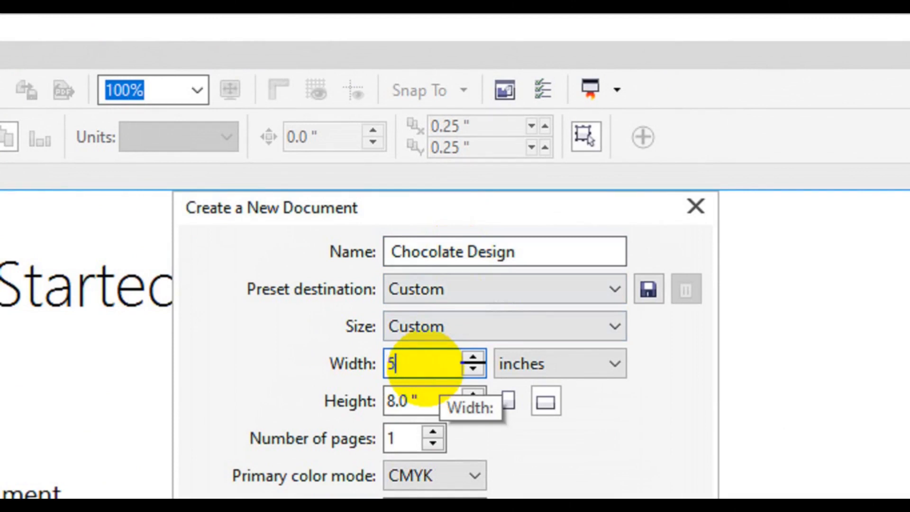
pyautogui.write('5')
pyautogui.press('Tab')
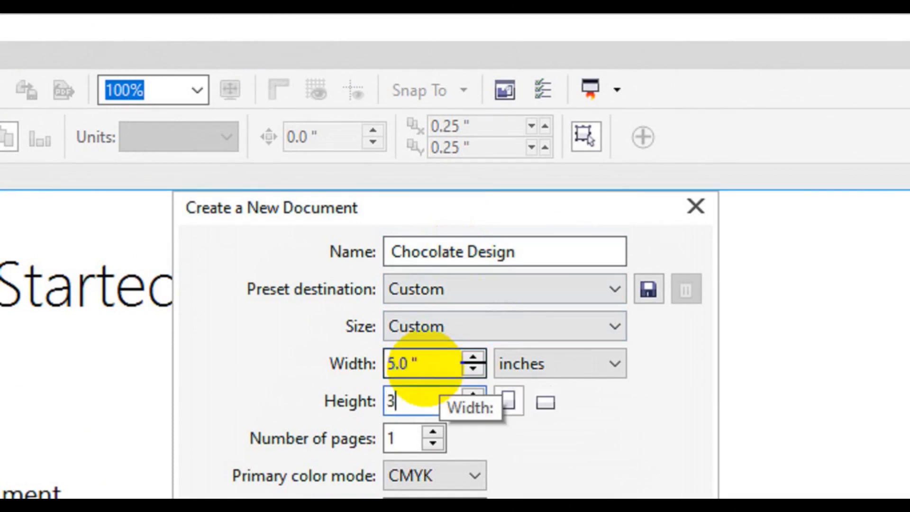
pyautogui.write('3')
pyautogui.click(425, 385)
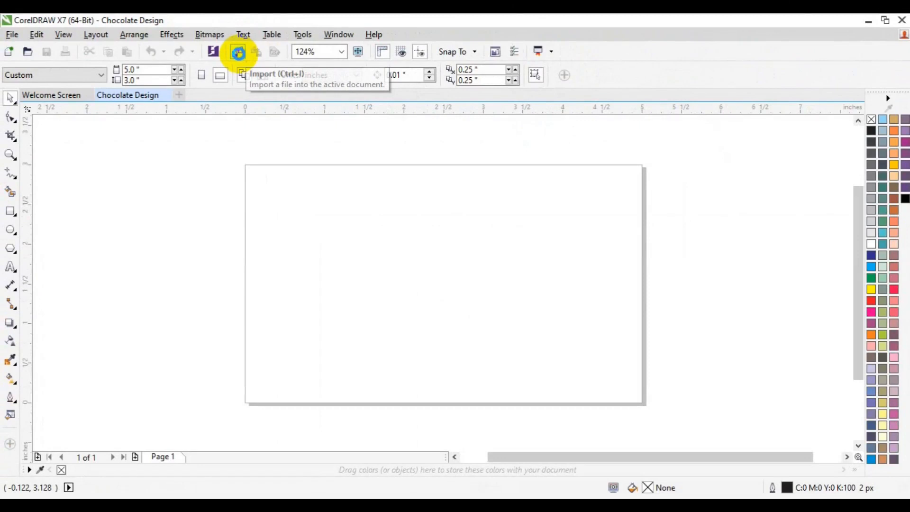
# - Import the images choc, choco-2 and choco-3 together and place them overlapping each other on the page
pyautogui.click(239, 54)
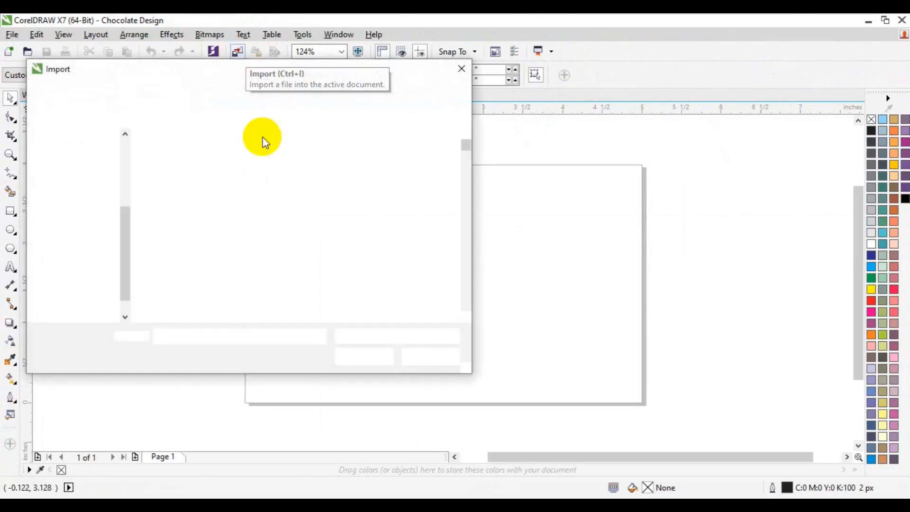
pyautogui.click(468, 317)
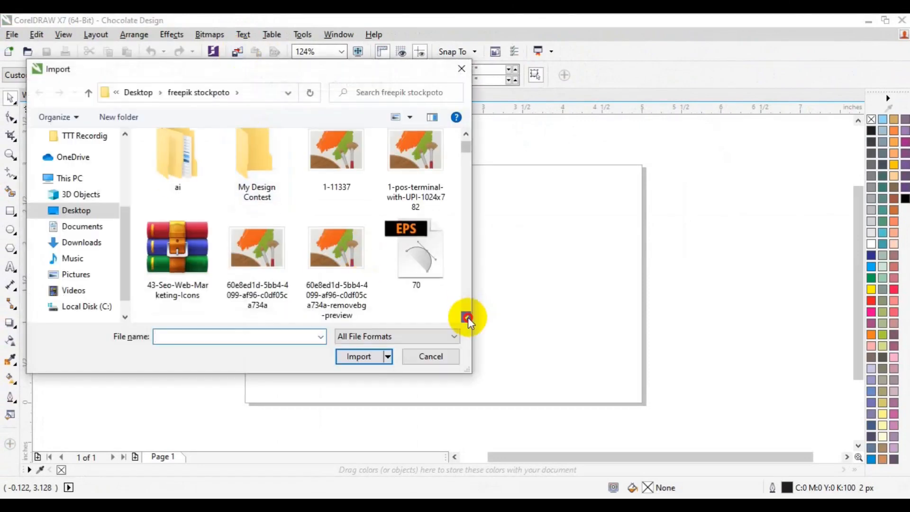
pyautogui.moveTo(468, 318); pyautogui.dragTo(468, 317)
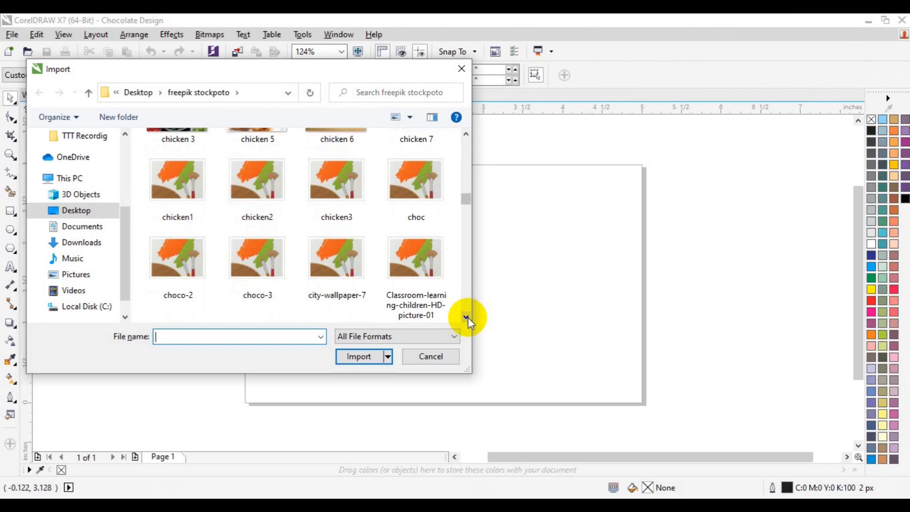
pyautogui.click(403, 204)
pyautogui.keyDown('ctrl'); pyautogui.click(190, 286); pyautogui.keyUp('ctrl')
pyautogui.keyDown('ctrl'); pyautogui.click(248, 283); pyautogui.keyUp('ctrl')
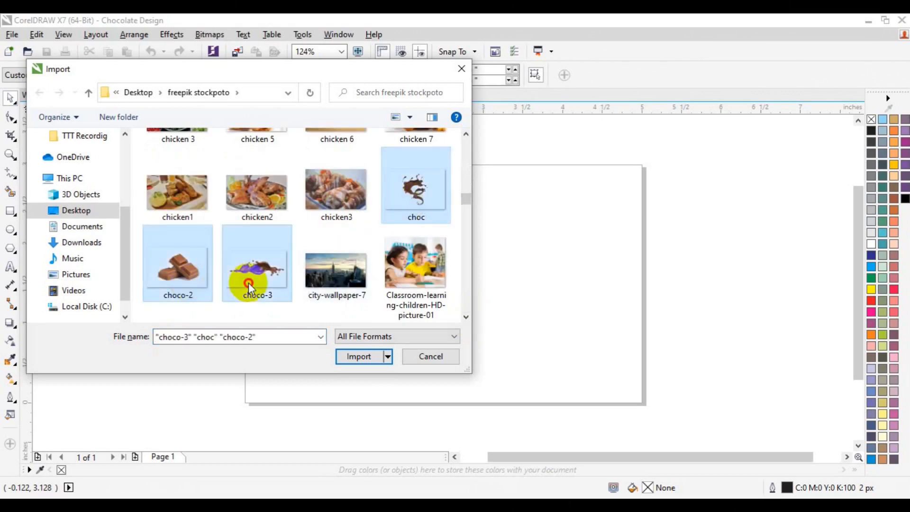
pyautogui.click(357, 356)
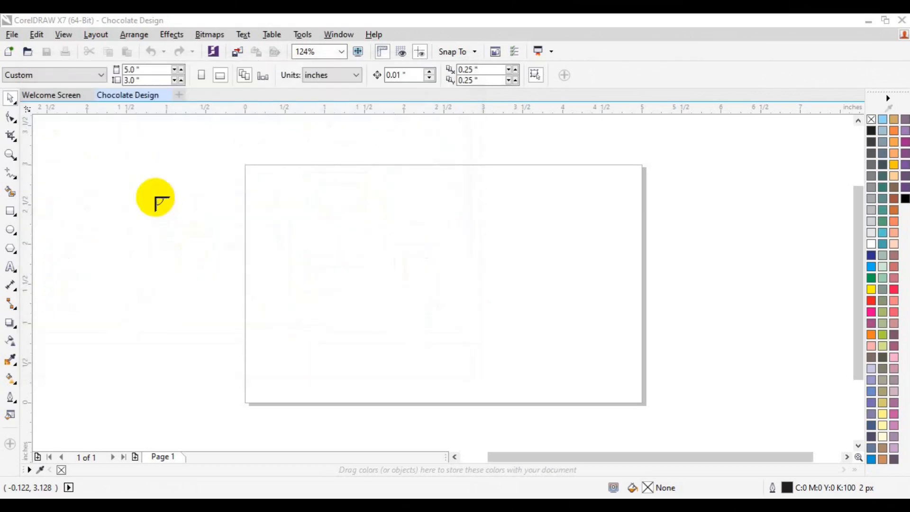
pyautogui.moveTo(156, 202); pyautogui.dragTo(524, 433)
pyautogui.moveTo(173, 214); pyautogui.dragTo(508, 417)
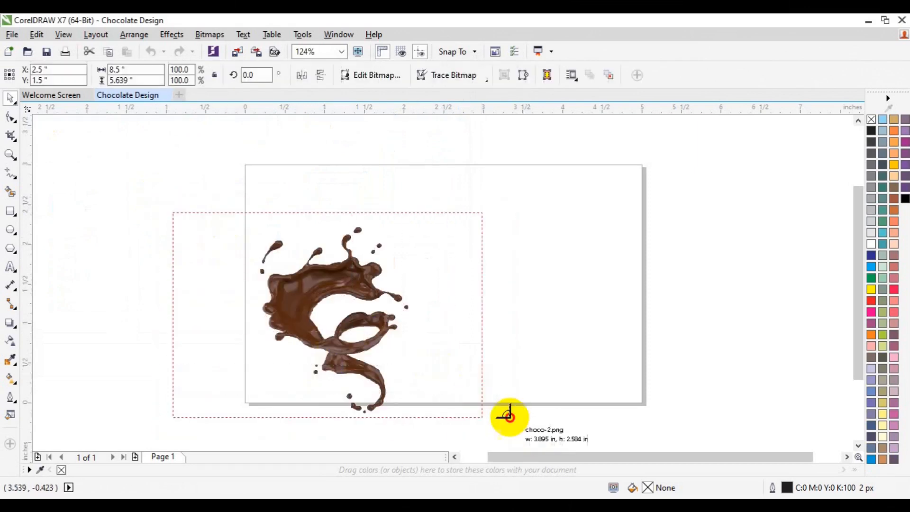
pyautogui.moveTo(201, 244); pyautogui.dragTo(543, 422)
# - Move the three chocolate images together over the page's right edge and save the document
pyautogui.moveTo(139, 189); pyautogui.dragTo(608, 449)
pyautogui.moveTo(359, 291); pyautogui.dragTo(648, 302)
pyautogui.click(381, 161)
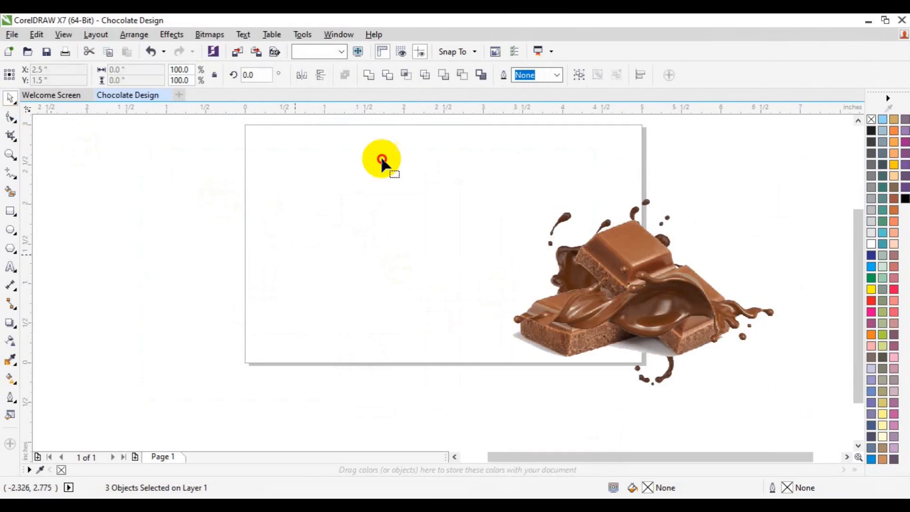
pyautogui.hotkey('ctrl', 's')
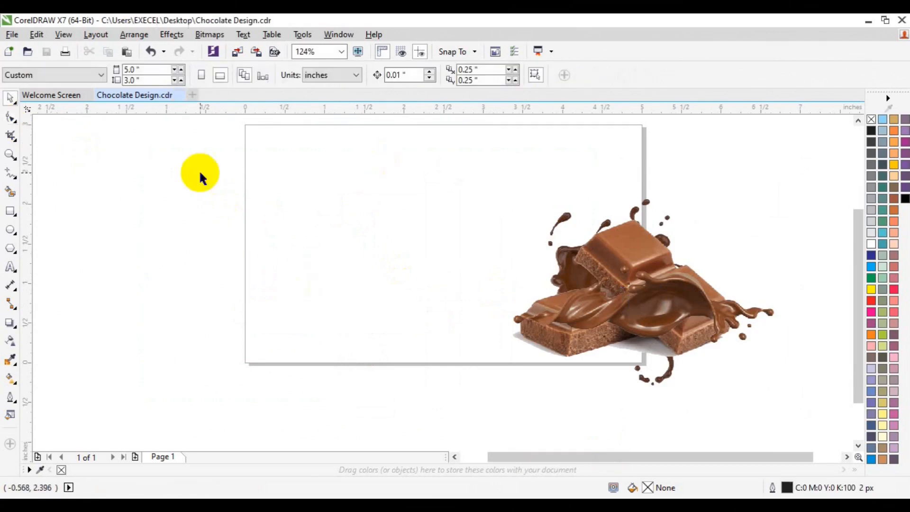
pyautogui.click(233, 53)
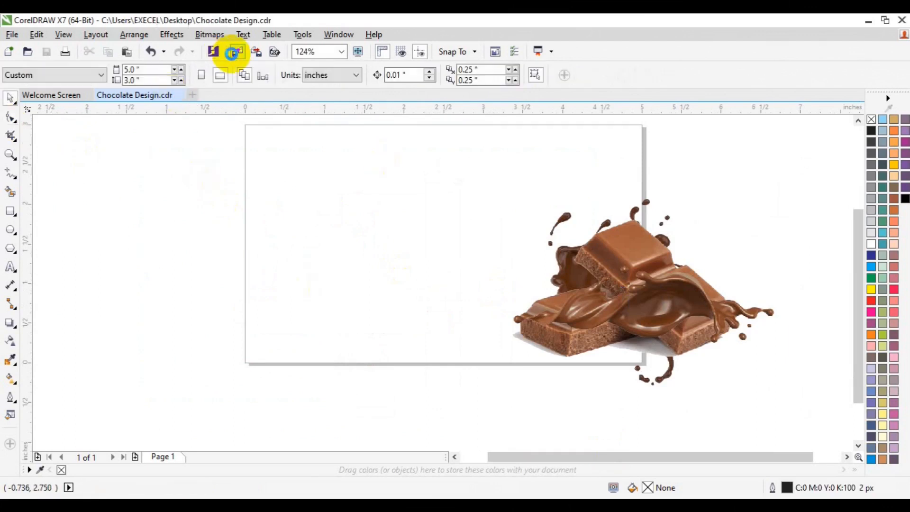
pyautogui.click(467, 297)
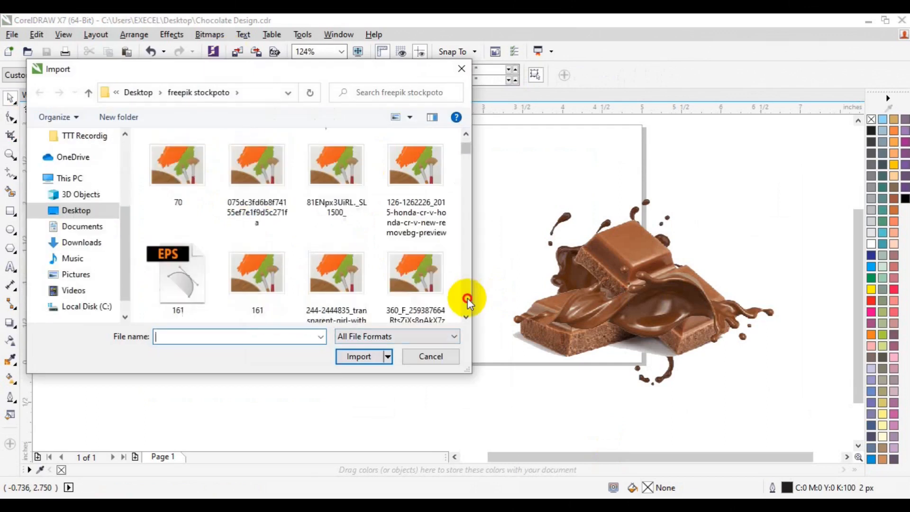
pyautogui.scroll(-20, 468, 297)
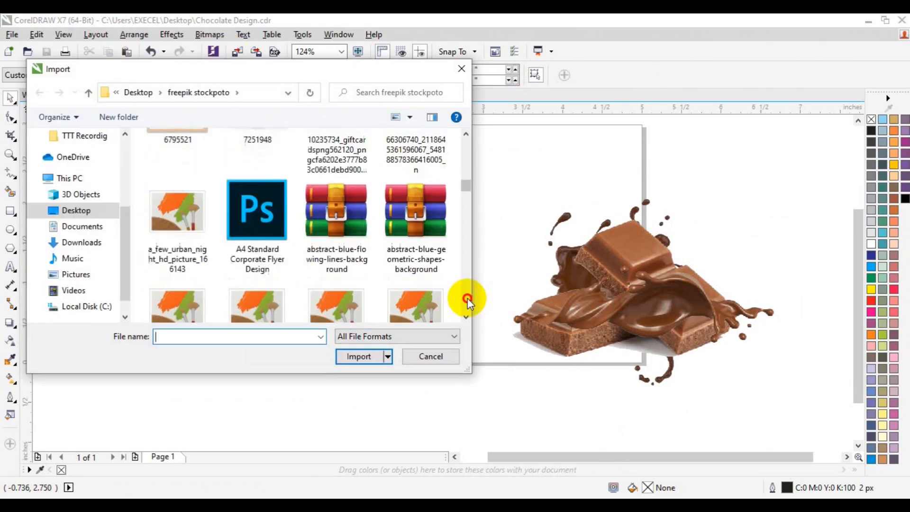
pyautogui.click(467, 298)
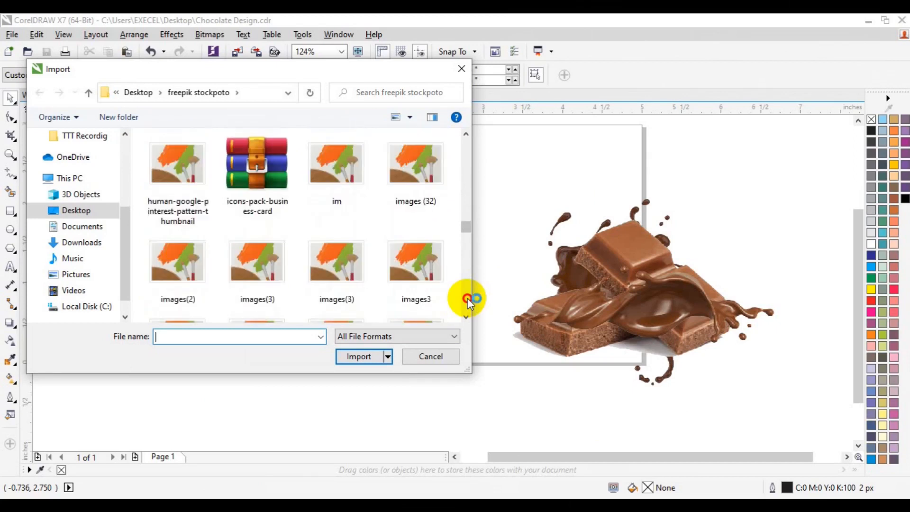
pyautogui.click(467, 297)
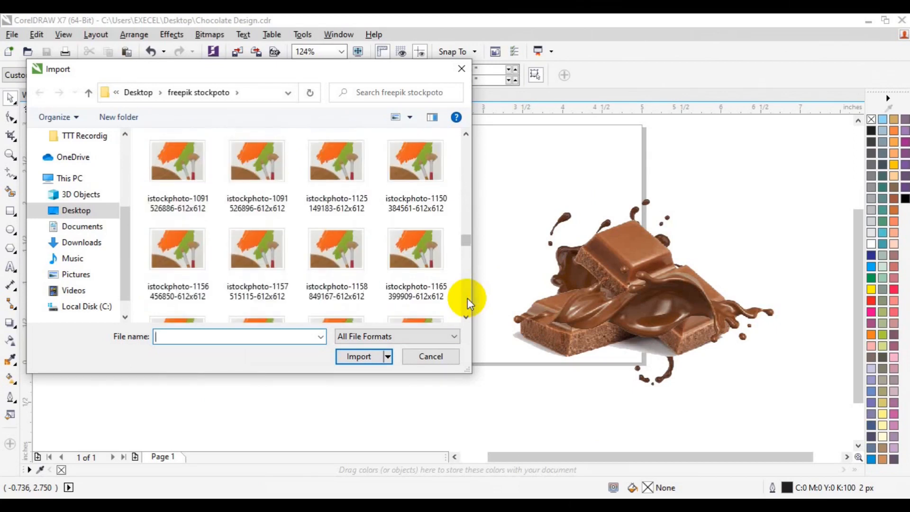
pyautogui.click(467, 298)
pyautogui.click(340, 174)
pyautogui.click(359, 356)
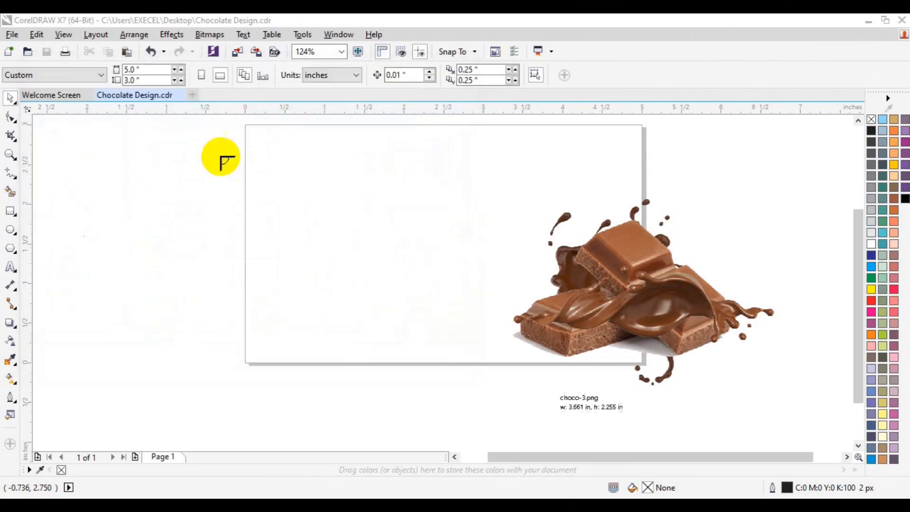
pyautogui.moveTo(218, 128); pyautogui.dragTo(719, 379)
# - Move the brown texture photo off the page into the empty area on its left
pyautogui.moveTo(471, 248); pyautogui.dragTo(146, 301)
pyautogui.moveTo(209, 315); pyautogui.dragTo(55, 326)
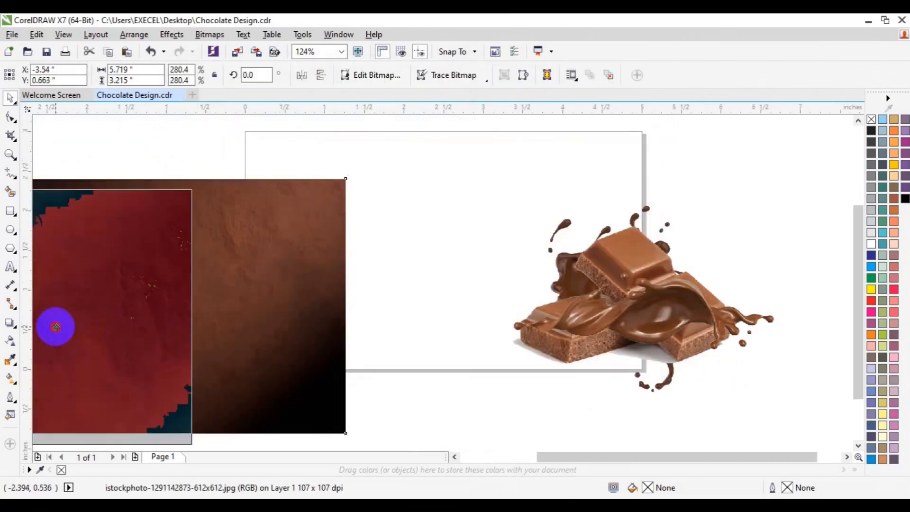
pyautogui.moveTo(190, 330); pyautogui.dragTo(142, 319)
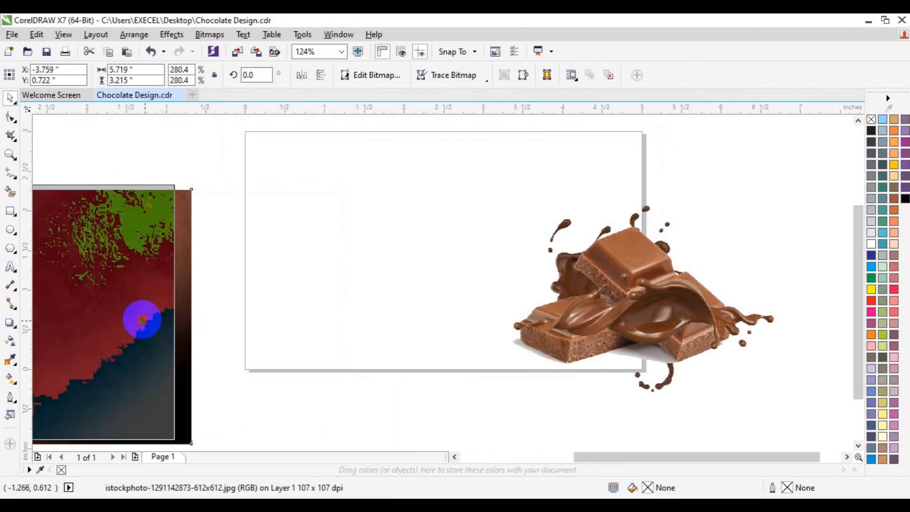
# - Move the curled chocolate splash image (choc.png) away from the chocolate pieces to the empty area above and right of the page
pyautogui.click(507, 175)
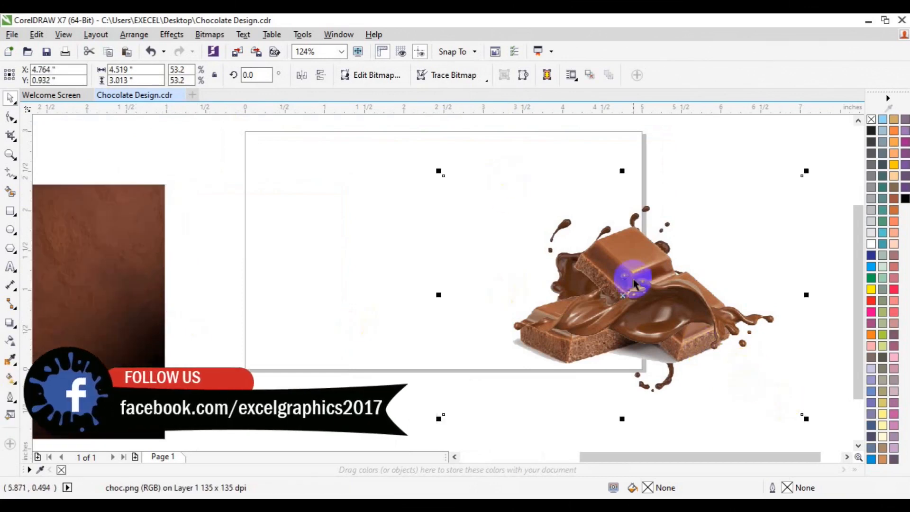
pyautogui.moveTo(634, 283); pyautogui.dragTo(107, 319)
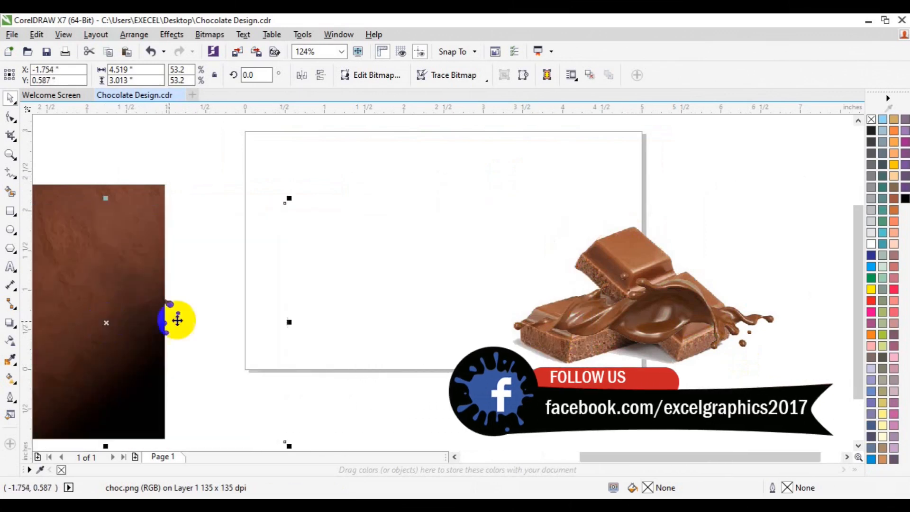
pyautogui.click(105, 102)
pyautogui.click(95, 75)
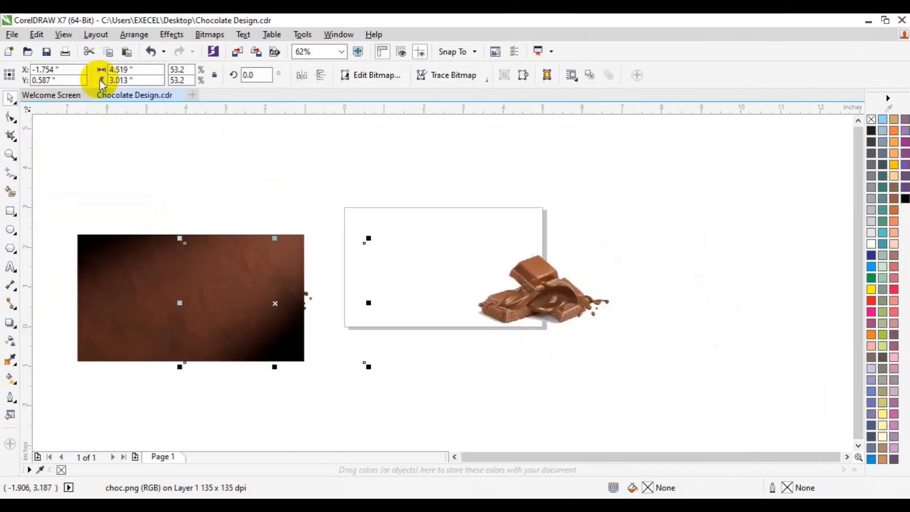
pyautogui.moveTo(274, 304); pyautogui.dragTo(726, 220)
# - Crop the empty left margin of the curled splash image by shifting its left nodes inward about 1.17 inches
pyautogui.click(10, 118)
pyautogui.moveTo(584, 133); pyautogui.dragTo(637, 194)
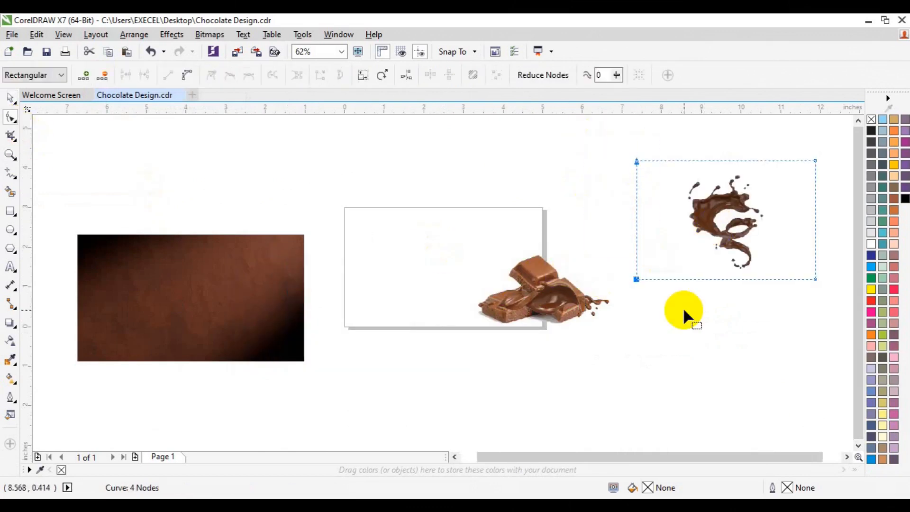
pyautogui.press('Right')
pyautogui.press('Right')
pyautogui.press('Right')
pyautogui.press('Right')
pyautogui.press('Right')
pyautogui.press('Right')
pyautogui.press('Right')
pyautogui.press('Right')
pyautogui.press('Right')
pyautogui.press('Right')
pyautogui.press('Right')
pyautogui.press('Right')
pyautogui.press('Right')
pyautogui.press('Right')
pyautogui.press('Right')
pyautogui.press('Right')
pyautogui.press('Right')
pyautogui.press('Right')
pyautogui.press('Right')
pyautogui.press('Right')
pyautogui.press('Right')
pyautogui.press('Right')
pyautogui.press('Right')
pyautogui.press('Right')
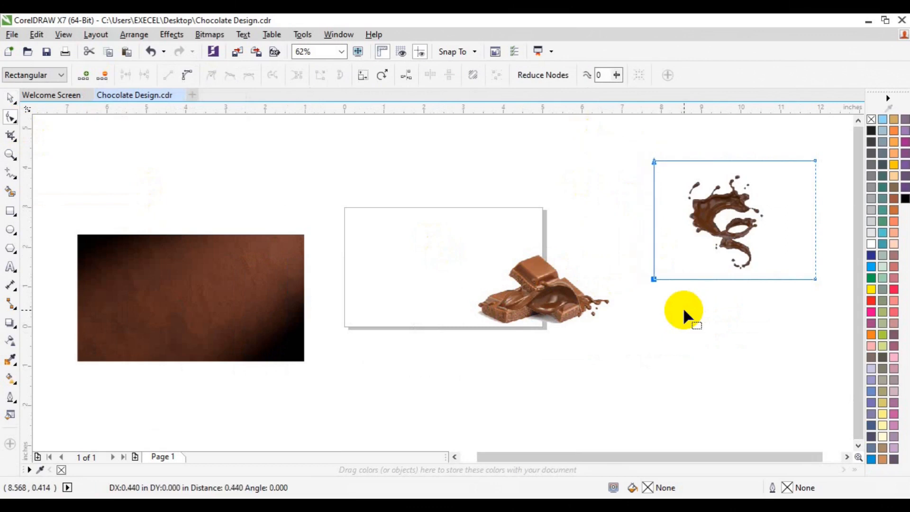
pyautogui.press('Right')
pyautogui.press('Right')
pyautogui.press('Right')
pyautogui.press('Right')
pyautogui.press('Right')
pyautogui.press('Right')
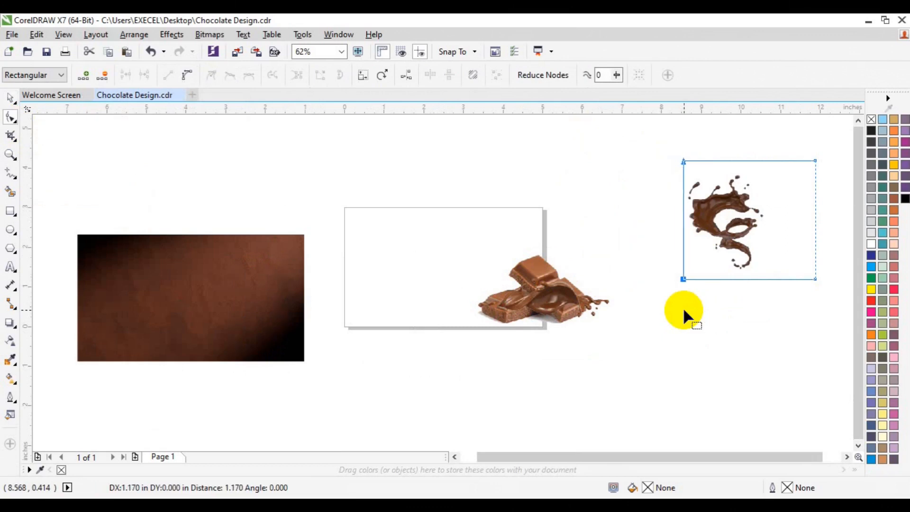
# - Crop the empty right margin of the curled splash image by shifting its right nodes inward to the splash
pyautogui.hscroll(3, 857, 305)
pyautogui.moveTo(650, 133); pyautogui.dragTo(782, 362)
pyautogui.press('Left')
pyautogui.press('Left')
pyautogui.press('Left')
pyautogui.press('Left')
pyautogui.press('Left')
pyautogui.press('Left')
pyautogui.press('Left')
pyautogui.press('Left')
pyautogui.press('Left')
pyautogui.press('Left')
pyautogui.press('Left')
pyautogui.press('Left')
pyautogui.press('Left')
pyautogui.press('Left')
pyautogui.press('Left')
pyautogui.press('Left')
pyautogui.press('Left')
pyautogui.press('Left')
pyautogui.press('Left')
pyautogui.press('Left')
pyautogui.press('Left')
pyautogui.press('Left')
pyautogui.press('Left')
pyautogui.press('Left')
pyautogui.press('Left')
pyautogui.press('Left')
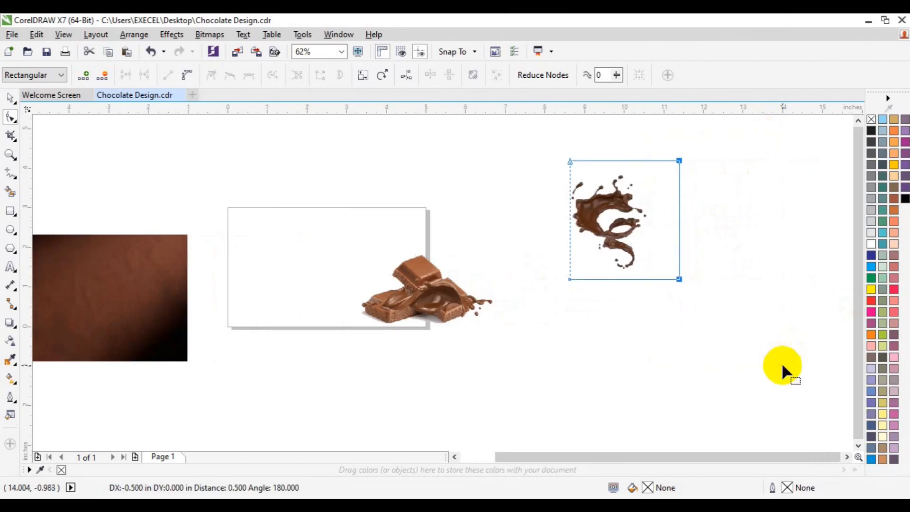
pyautogui.press('Left')
pyautogui.press('Left')
pyautogui.press('Left')
pyautogui.press('Left')
pyautogui.press('Left')
pyautogui.press('Left')
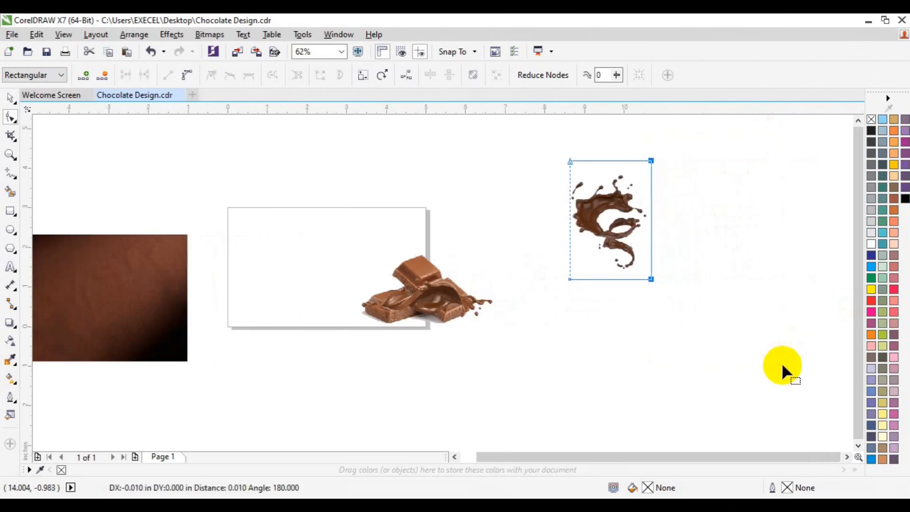
# - Crop the empty margin above the curled splash by shifting the image's top nodes down
pyautogui.moveTo(690, 138); pyautogui.dragTo(558, 171)
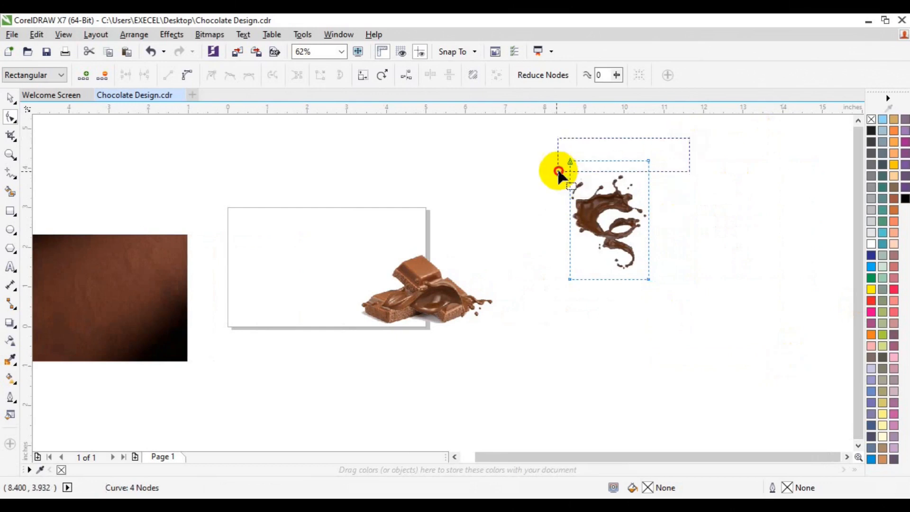
pyautogui.press('Down')
pyautogui.press('Down')
pyautogui.press('Down')
pyautogui.press('Down')
pyautogui.press('Down')
pyautogui.press('Down')
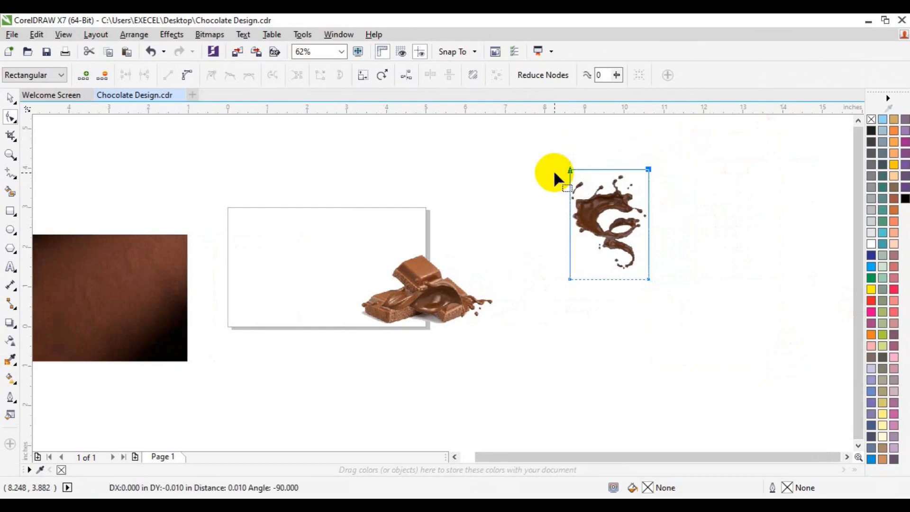
# - Crop the empty margin below the curled splash by shifting the image's bottom nodes up
pyautogui.moveTo(528, 256); pyautogui.dragTo(671, 292)
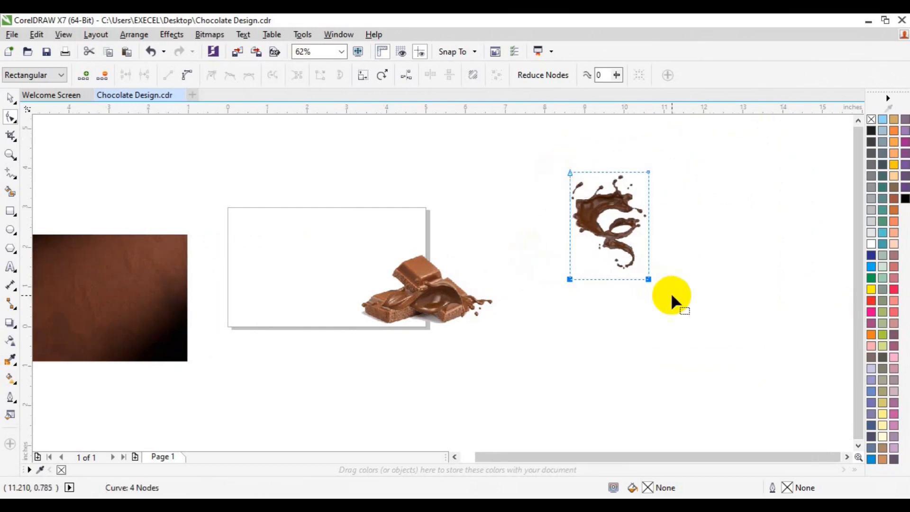
pyautogui.press('Up')
pyautogui.press('Up')
pyautogui.press('Up')
pyautogui.press('Up')
pyautogui.press('Up')
pyautogui.press('Up')
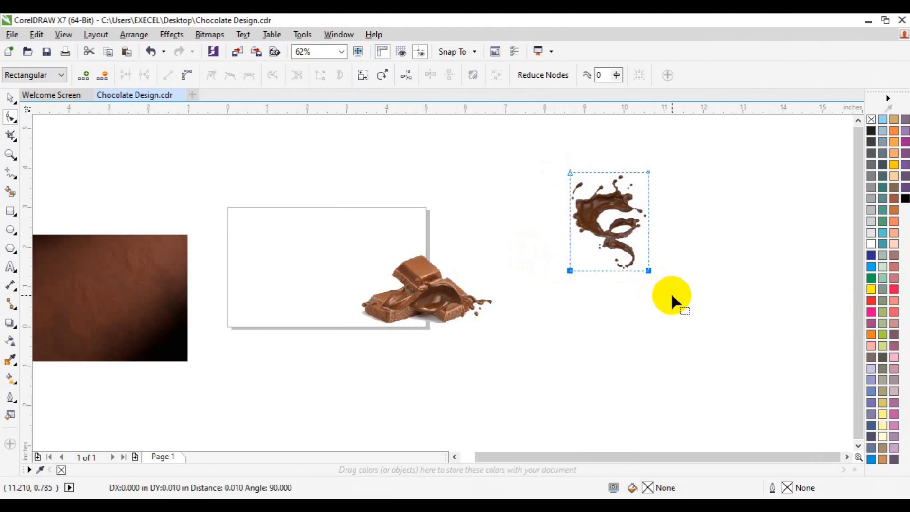
# - Separate the wide splash from the chocolate pieces, moving both images off the page below the curled splash
pyautogui.press('space')
pyautogui.moveTo(416, 301); pyautogui.dragTo(727, 306)
pyautogui.moveTo(417, 285); pyautogui.dragTo(645, 368)
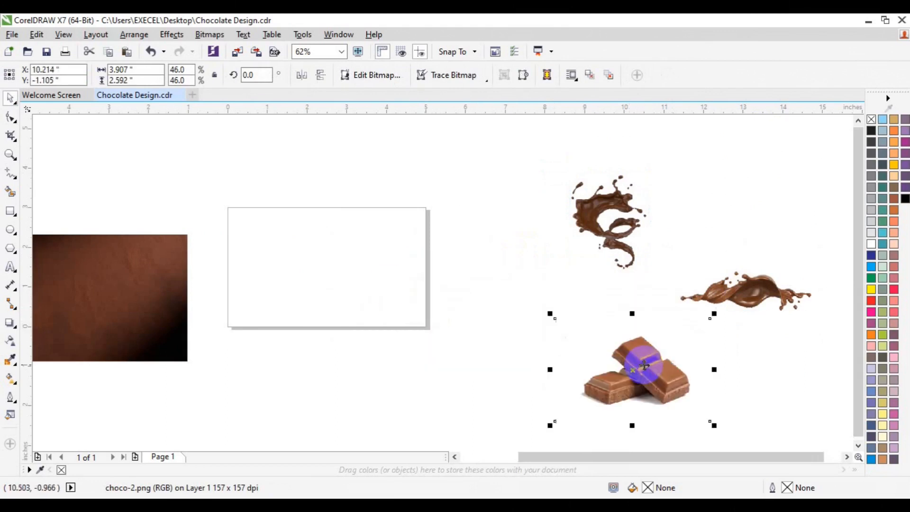
# - Crop the empty left margin of the chocolate pieces image by shifting its left nodes inward to the chocolate
pyautogui.click(10, 117)
pyautogui.moveTo(476, 276); pyautogui.dragTo(605, 436)
pyautogui.press('Right')
pyautogui.press('Right')
pyautogui.press('Right')
pyautogui.press('Right')
pyautogui.press('Right')
pyautogui.press('Right')
pyautogui.press('Right')
pyautogui.press('Right')
pyautogui.press('Right')
pyautogui.press('Right')
pyautogui.press('Right')
pyautogui.press('Right')
pyautogui.press('Right')
pyautogui.press('Right')
pyautogui.press('Right')
pyautogui.press('Right')
pyautogui.press('Right')
pyautogui.press('Right')
pyautogui.press('Right')
pyautogui.press('Right')
pyautogui.press('Right')
pyautogui.press('Right')
pyautogui.press('Right')
pyautogui.press('Right')
pyautogui.press('Right')
pyautogui.press('Right')
pyautogui.press('Right')
pyautogui.press('Right')
pyautogui.press('Right')
pyautogui.press('Right')
pyautogui.press('Right')
pyautogui.press('Right')
pyautogui.press('Right')
pyautogui.press('Right')
pyautogui.press('Right')
pyautogui.press('Right')
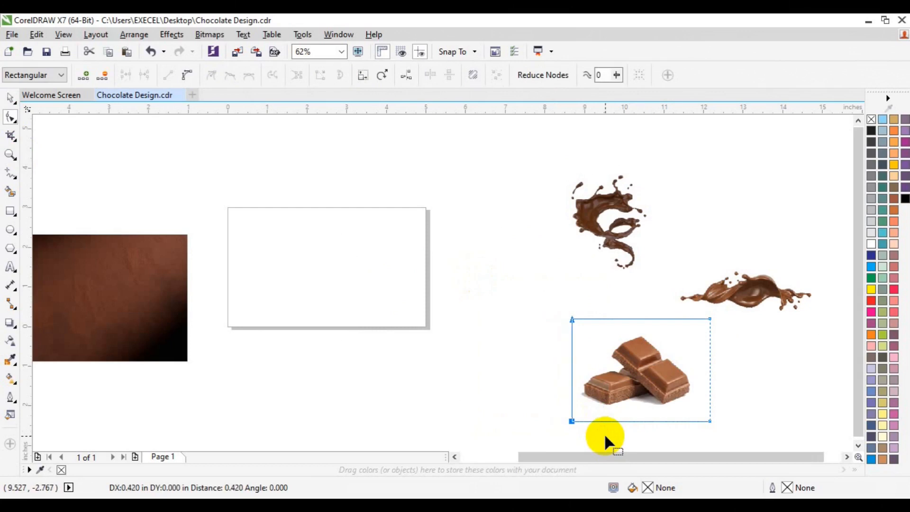
# - Crop the empty margin above the chocolate pieces by shifting the image's top nodes down
pyautogui.moveTo(549, 292); pyautogui.dragTo(751, 370)
pyautogui.press('Down')
pyautogui.press('Down')
pyautogui.press('Down')
pyautogui.press('Down')
pyautogui.press('Down')
pyautogui.press('Down')
pyautogui.press('Down')
pyautogui.press('Down')
pyautogui.press('Down')
pyautogui.press('Down')
pyautogui.press('Down')
pyautogui.press('Down')
pyautogui.press('Down')
pyautogui.press('Down')
pyautogui.press('Down')
pyautogui.press('Down')
pyautogui.press('Down')
pyautogui.press('Down')
pyautogui.press('Down')
pyautogui.press('Down')
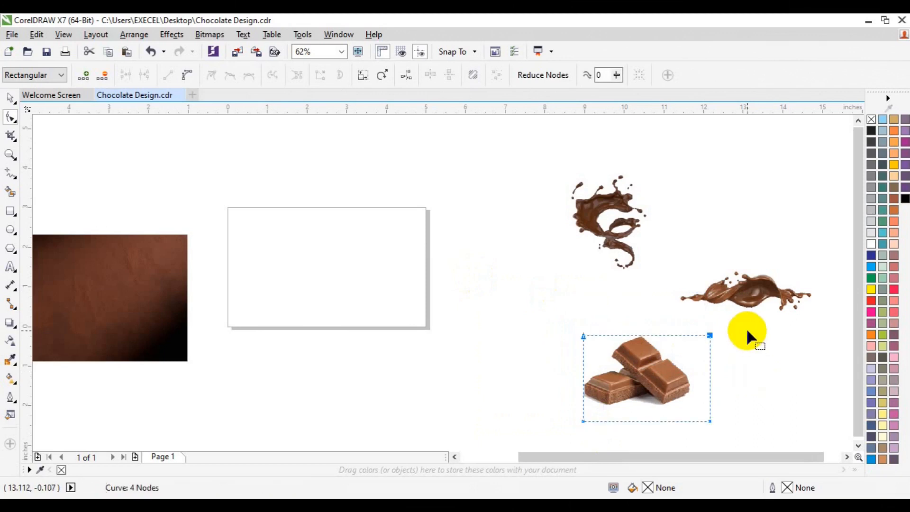
# - Crop the empty right margin of the chocolate pieces image by shifting its right nodes inward
pyautogui.moveTo(746, 328); pyautogui.dragTo(684, 431)
pyautogui.press('Left')
pyautogui.press('Left')
pyautogui.press('Left')
pyautogui.press('Left')
pyautogui.press('Left')
pyautogui.press('Left')
pyautogui.press('Left')
pyautogui.press('Left')
pyautogui.press('Left')
pyautogui.press('Left')
pyautogui.press('Left')
pyautogui.press('Left')
pyautogui.press('Left')
pyautogui.press('Left')
pyautogui.press('Left')
pyautogui.press('Left')
pyautogui.press('Left')
pyautogui.press('Left')
pyautogui.press('Left')
pyautogui.press('Left')
pyautogui.press('Left')
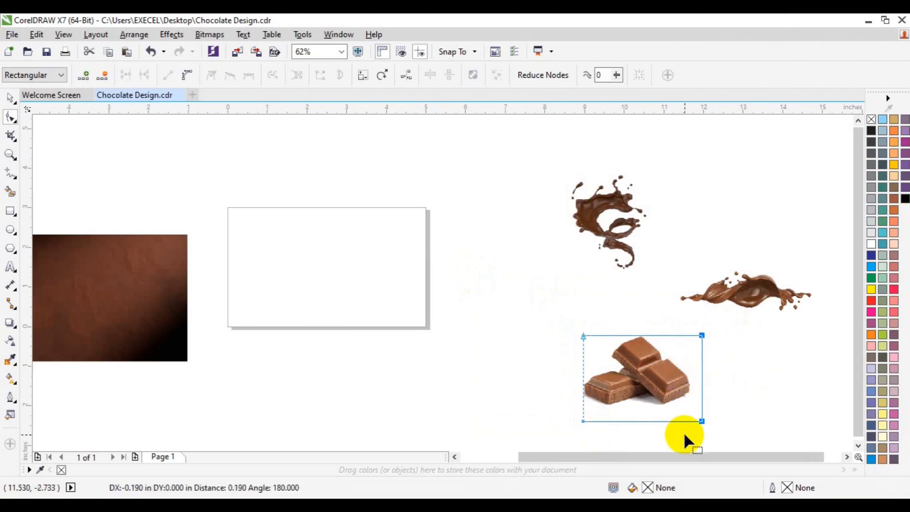
# - Crop the empty margin below the chocolate pieces by shifting the image's bottom nodes up, and deselect the image
pyautogui.click(714, 423)
pyautogui.moveTo(715, 423); pyautogui.dragTo(553, 380)
pyautogui.press('Up')
pyautogui.press('Up')
pyautogui.press('Up')
pyautogui.press('Up')
pyautogui.press('Up')
pyautogui.press('Up')
pyautogui.press('Up')
pyautogui.press('Up')
pyautogui.press('Up')
pyautogui.press('Up')
pyautogui.press('Up')
pyautogui.press('Up')
pyautogui.press('Up')
pyautogui.press('Up')
pyautogui.press('Up')
pyautogui.press('Up')
pyautogui.press('Up')
pyautogui.click(553, 380)
pyautogui.press('Escape')
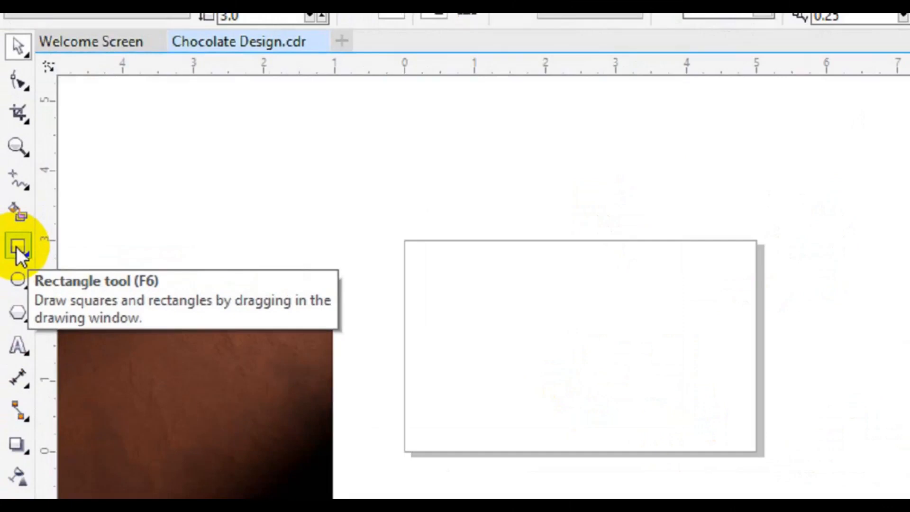
# - Create a 5 by 3 inch rectangle that exactly covers the page
pyautogui.click(10, 211)
pyautogui.doubleClick(12, 225)
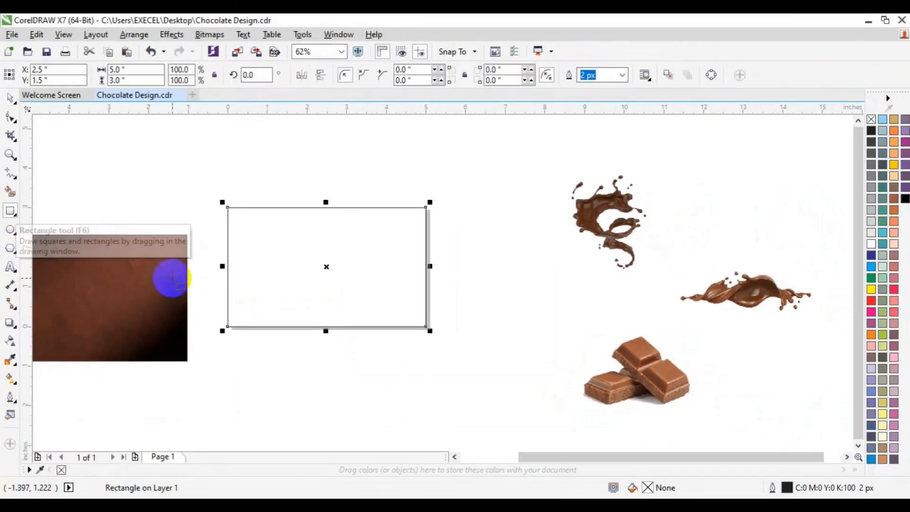
pyautogui.click(412, 380)
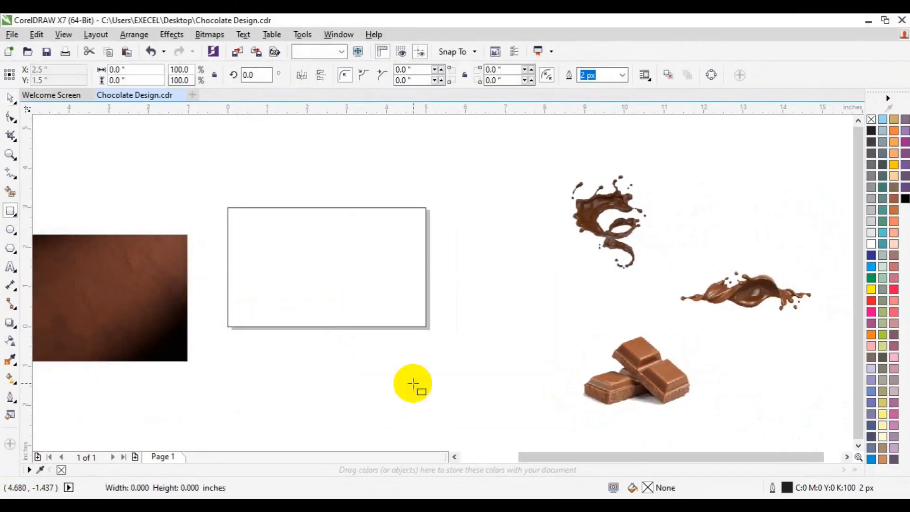
pyautogui.press('space')
# - Draw an open S-shaped curve with the Pen tool from the page's lower edge, left of centre, to its upper edge
pyautogui.click(14, 177)
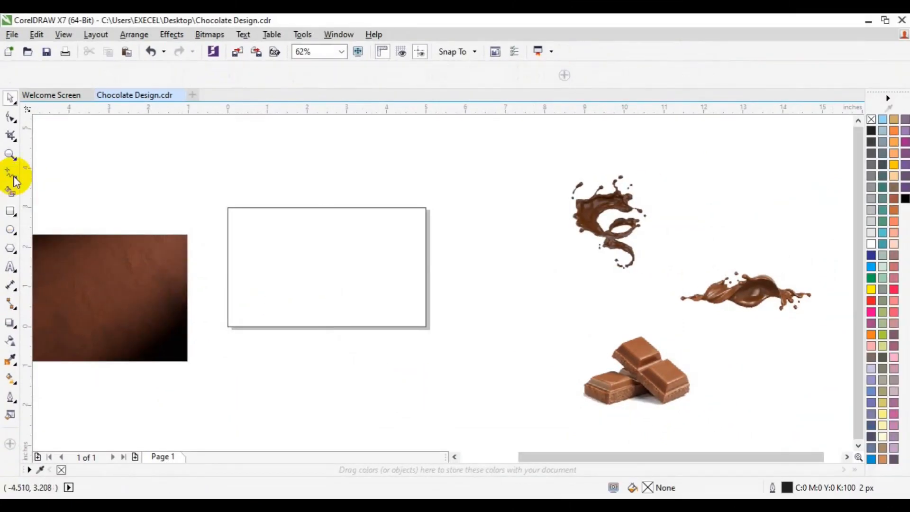
pyautogui.click(9, 177)
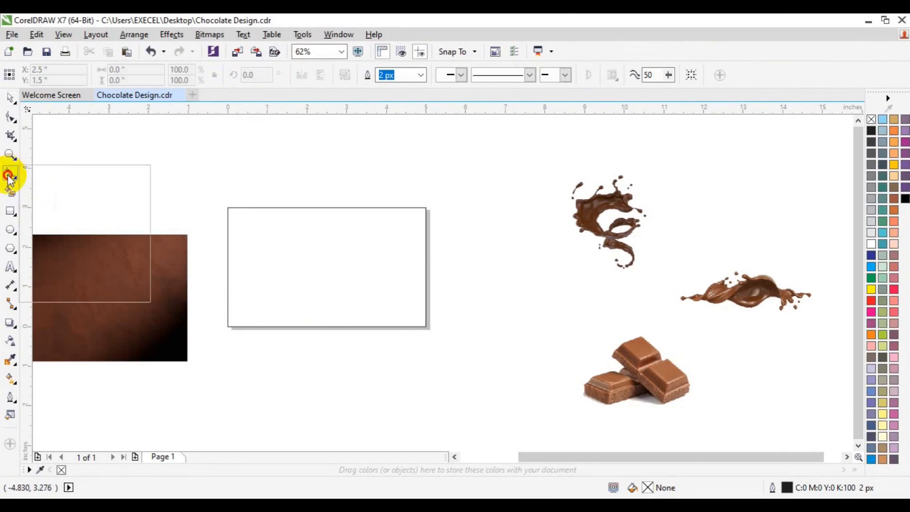
pyautogui.click(61, 234)
pyautogui.click(277, 326)
pyautogui.moveTo(322, 289); pyautogui.dragTo(360, 285)
pyautogui.click(358, 232)
pyautogui.moveTo(358, 228); pyautogui.dragTo(315, 201)
pyautogui.press('space')
pyautogui.click(320, 195)
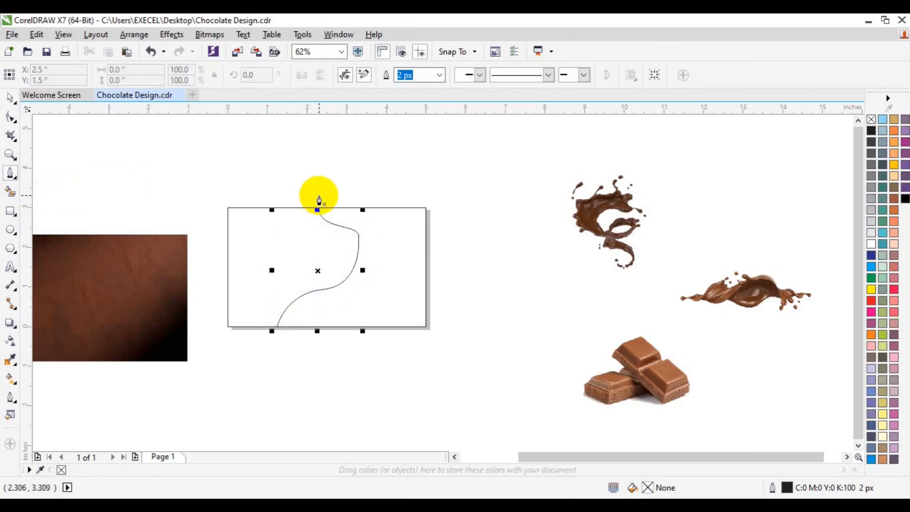
pyautogui.press('space')
pyautogui.click(358, 236)
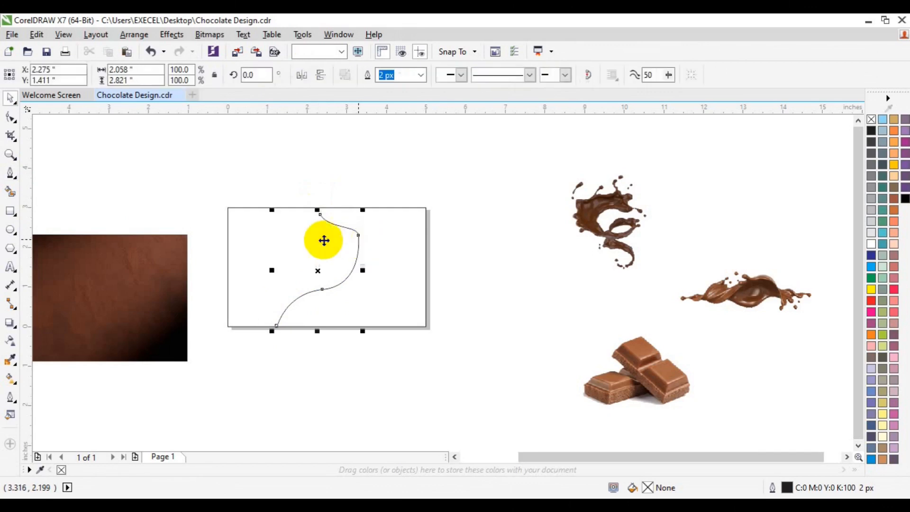
# - Extend the curve's upper end above the page, widen its lower bend and delete the upper bend node to smooth it
pyautogui.click(11, 117)
pyautogui.moveTo(323, 215); pyautogui.dragTo(315, 200)
pyautogui.click(356, 235)
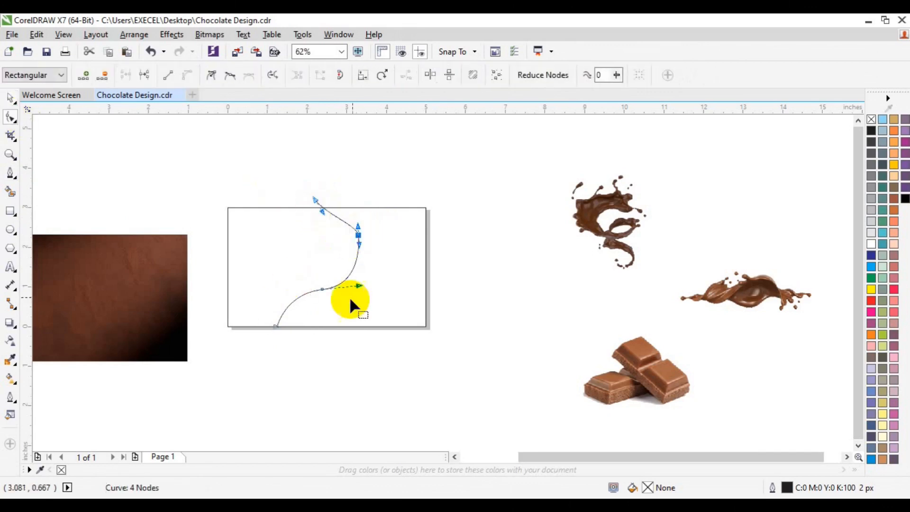
pyautogui.moveTo(358, 289); pyautogui.dragTo(378, 289)
pyautogui.doubleClick(357, 233)
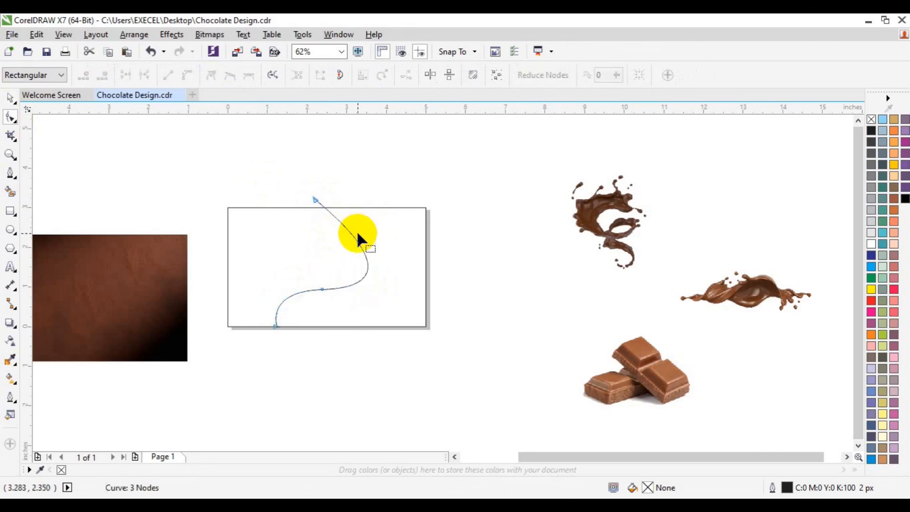
# - Duplicate the curve slightly up and to the right, and extend the copy's lower end just below the page edge
pyautogui.press('space')
pyautogui.hotkey('ctrl', 'd')
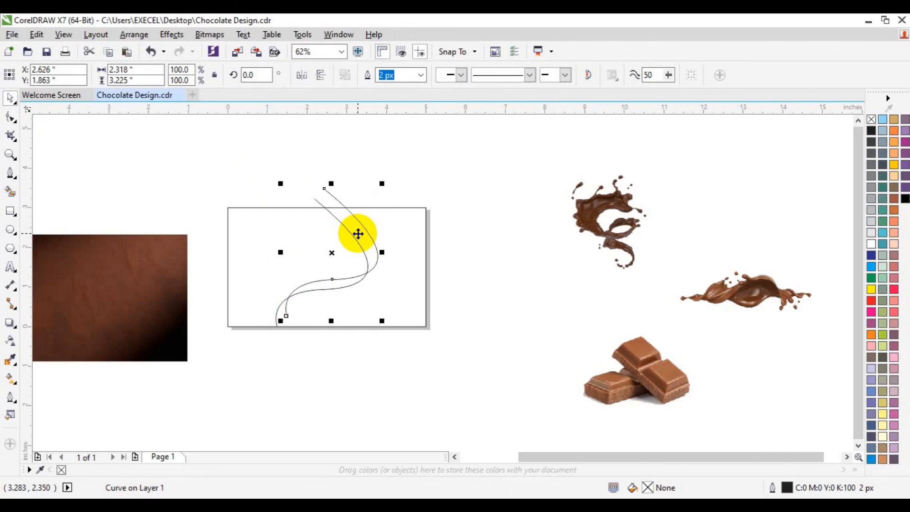
pyautogui.click(12, 118)
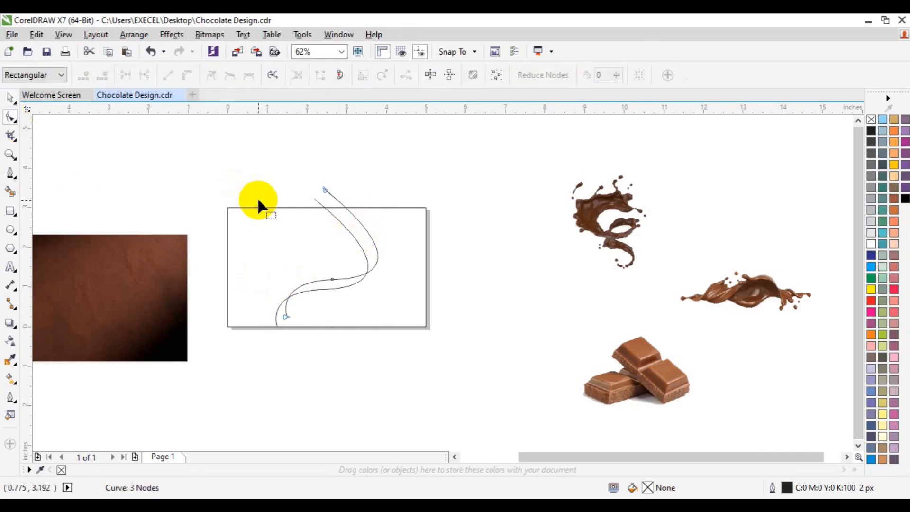
pyautogui.press('Down')
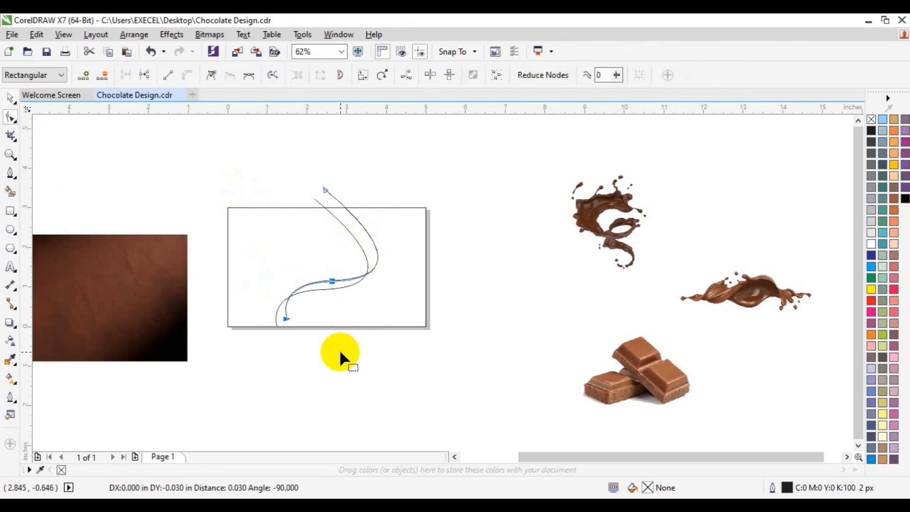
pyautogui.hotkey('ctrl', 'z')
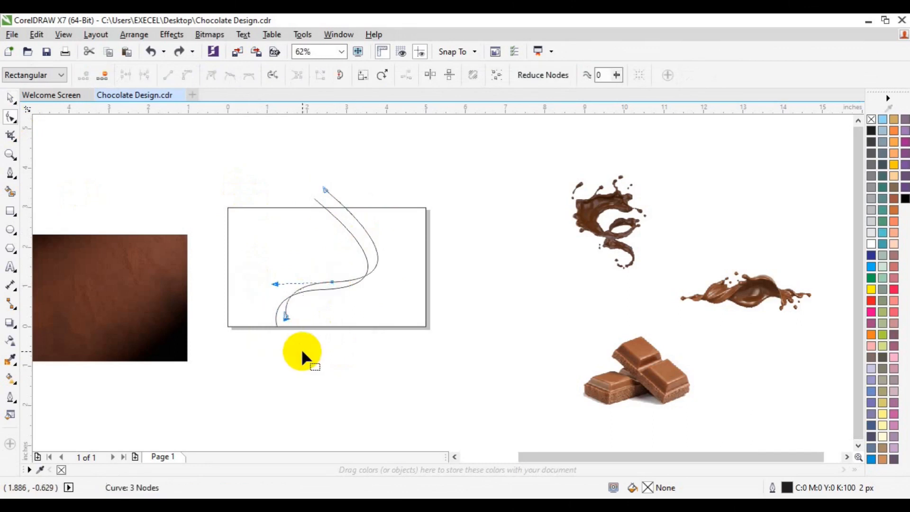
pyautogui.press('Down')
pyautogui.press('Down')
pyautogui.press('Down')
pyautogui.press('Down')
pyautogui.moveTo(275, 284); pyautogui.dragTo(270, 283)
pyautogui.press('space')
pyautogui.press('space')
pyautogui.press('space')
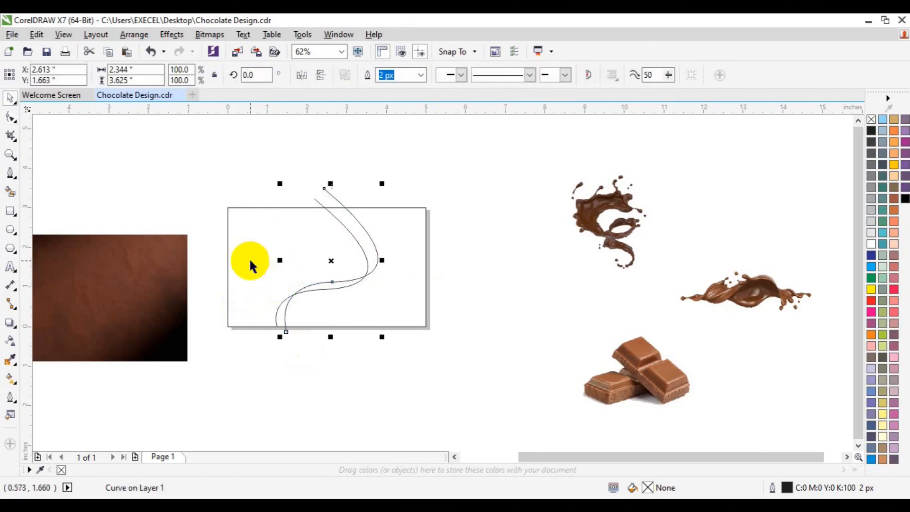
# - Smart-fill the page areas on both sides of the curves, black on the left and 10% black grey on the right
pyautogui.click(10, 192)
pyautogui.click(282, 243)
pyautogui.click(332, 288)
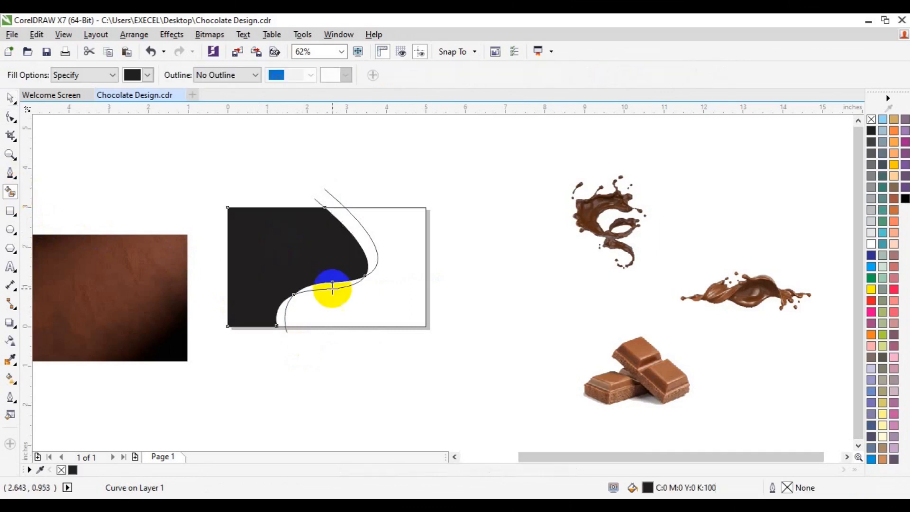
pyautogui.click(386, 237)
pyautogui.press('space')
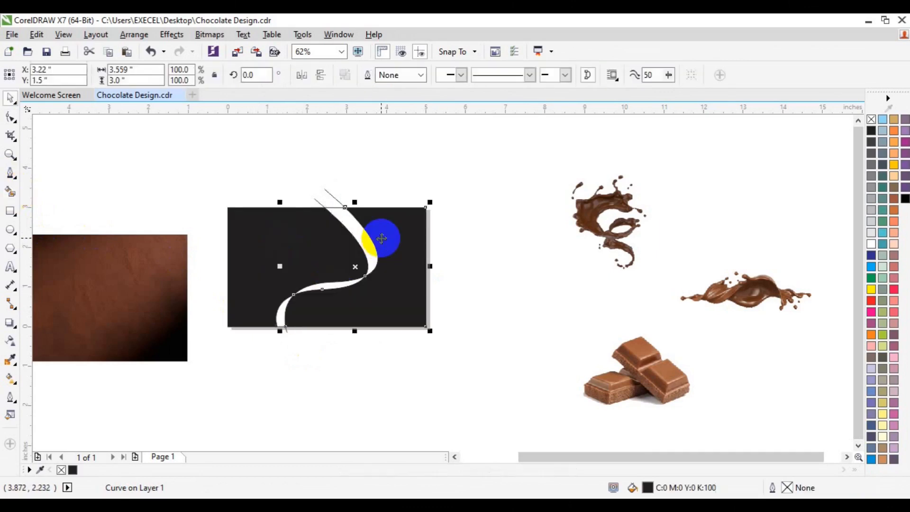
pyautogui.click(872, 231)
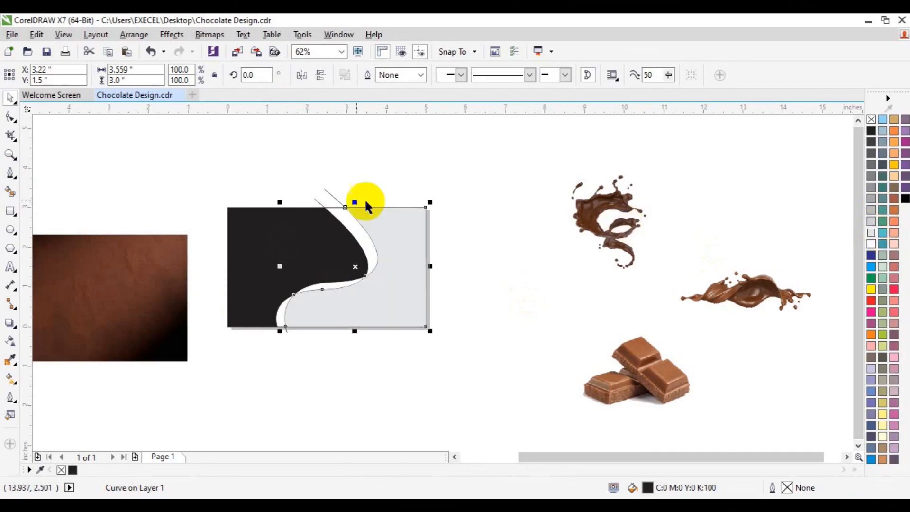
# - Delete the two guide curves and remove the outlines from the page rectangle and both filled areas
pyautogui.click(329, 203)
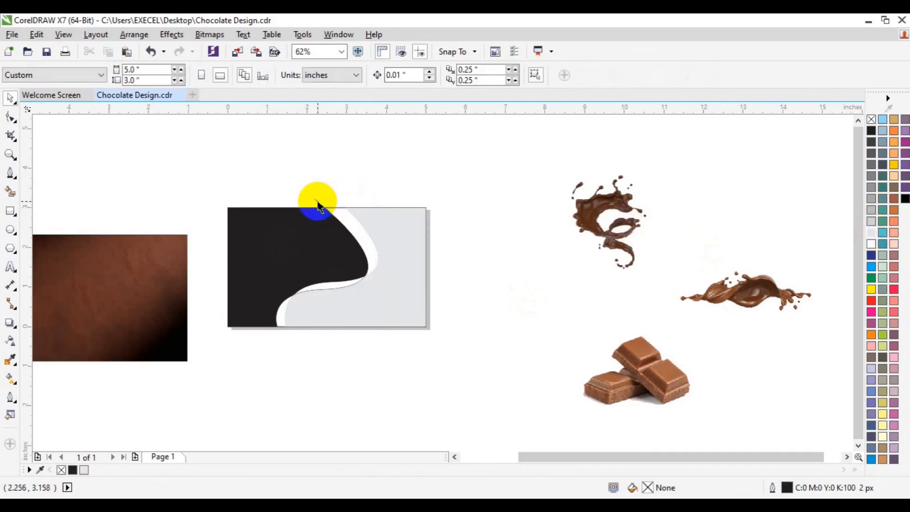
pyautogui.click(329, 204)
pyautogui.click(232, 190)
pyautogui.moveTo(223, 179); pyautogui.dragTo(454, 349)
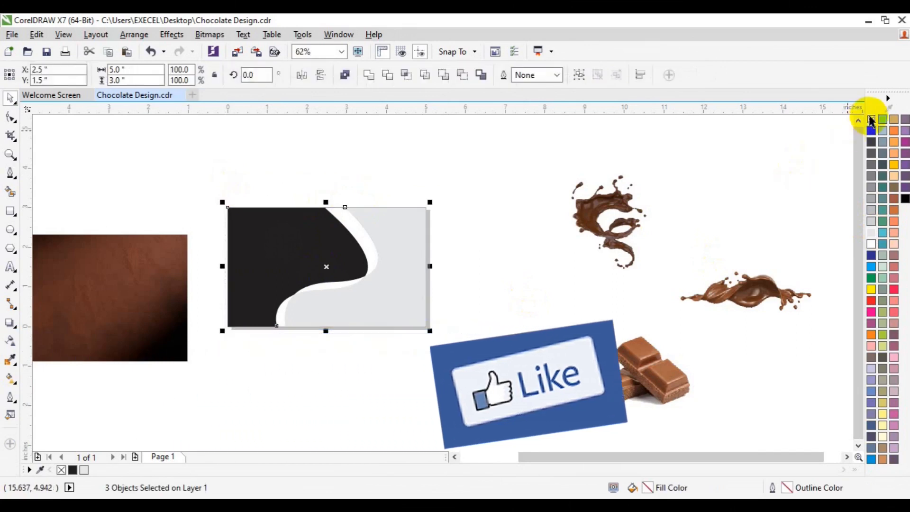
pyautogui.click(505, 212)
# - PowerClip the brown texture image inside the black area on the left half of the page
pyautogui.click(9, 154)
pyautogui.click(308, 244)
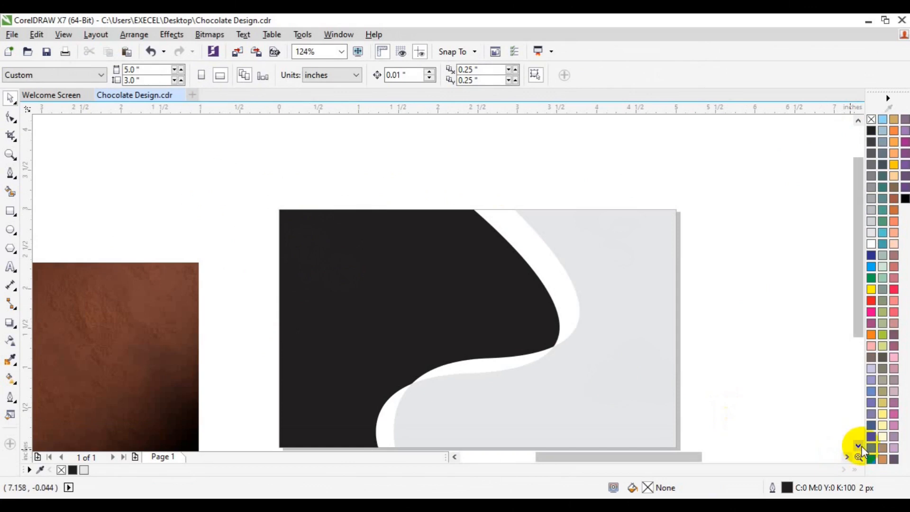
pyautogui.scroll(-3, 858, 443)
pyautogui.click(167, 333)
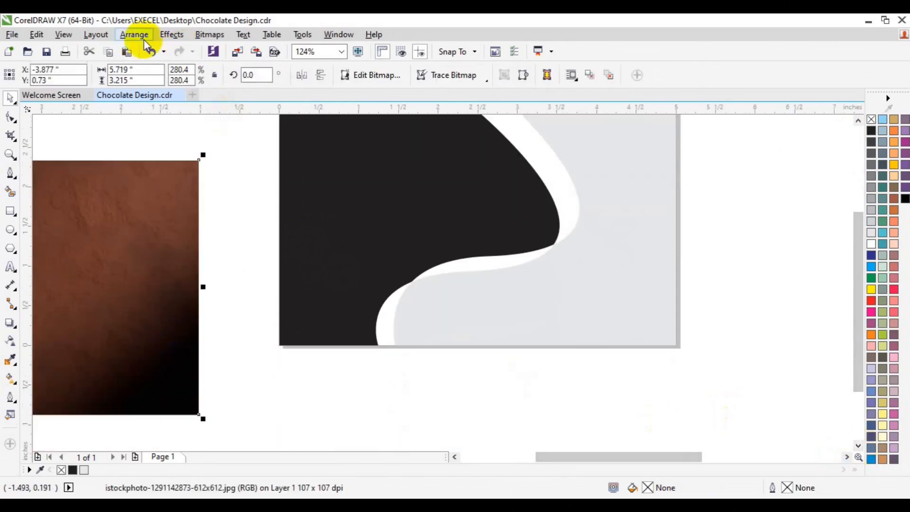
pyautogui.click(171, 34)
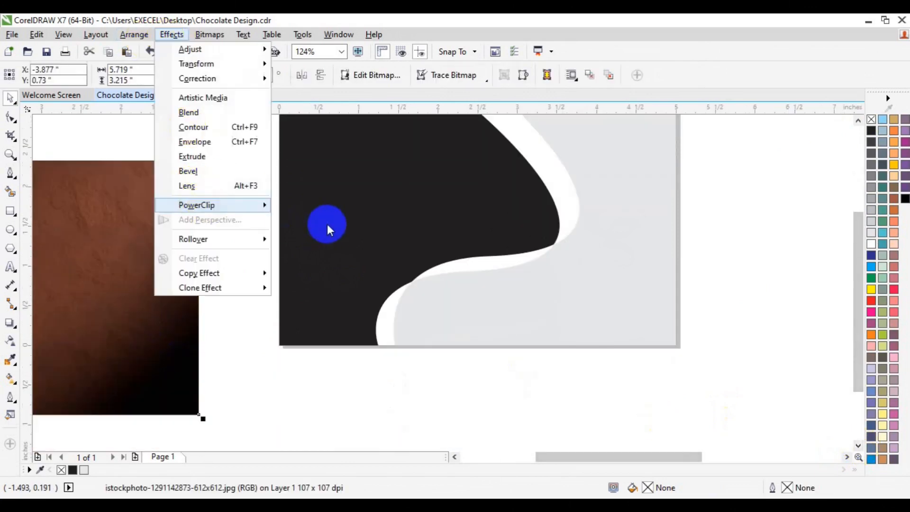
pyautogui.moveTo(243, 209)
pyautogui.click(330, 207)
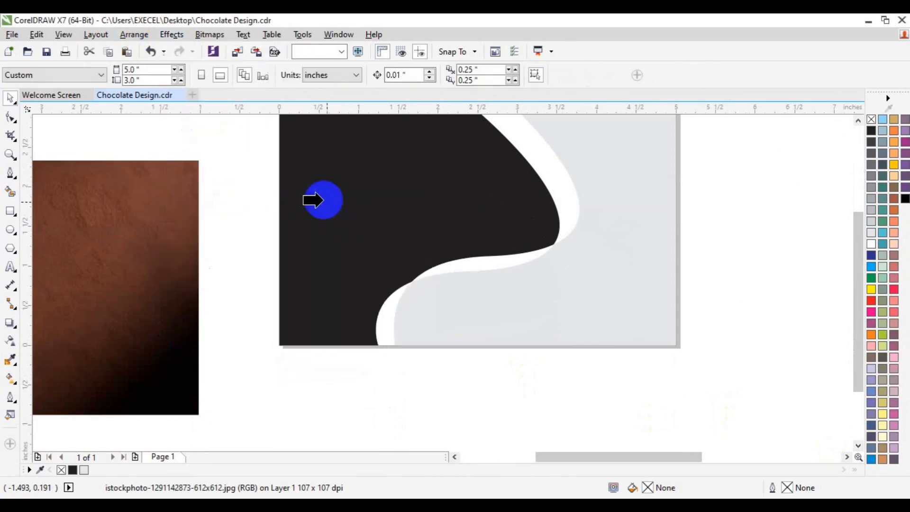
pyautogui.click(315, 198)
pyautogui.click(750, 259)
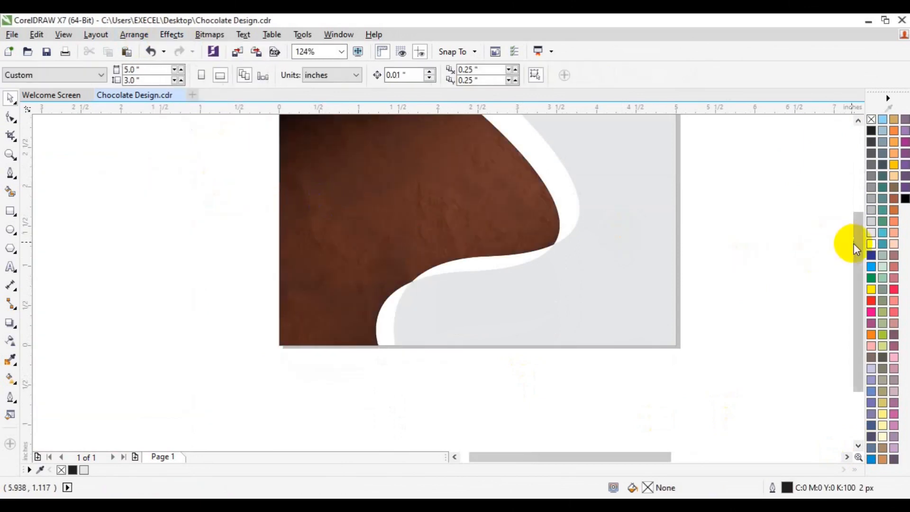
# - Fill the curved grey background area on the right half of the page with orange
pyautogui.moveTo(858, 245); pyautogui.dragTo(852, 215)
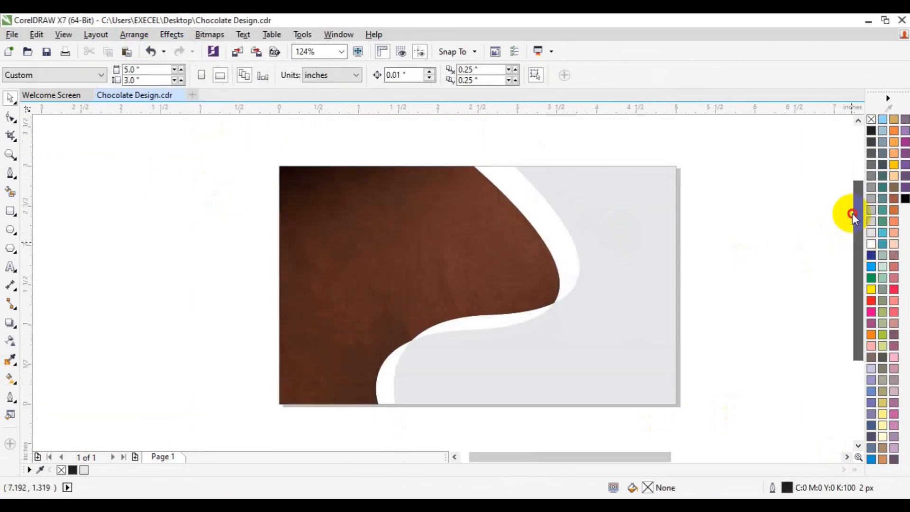
pyautogui.click(847, 457)
pyautogui.click(502, 374)
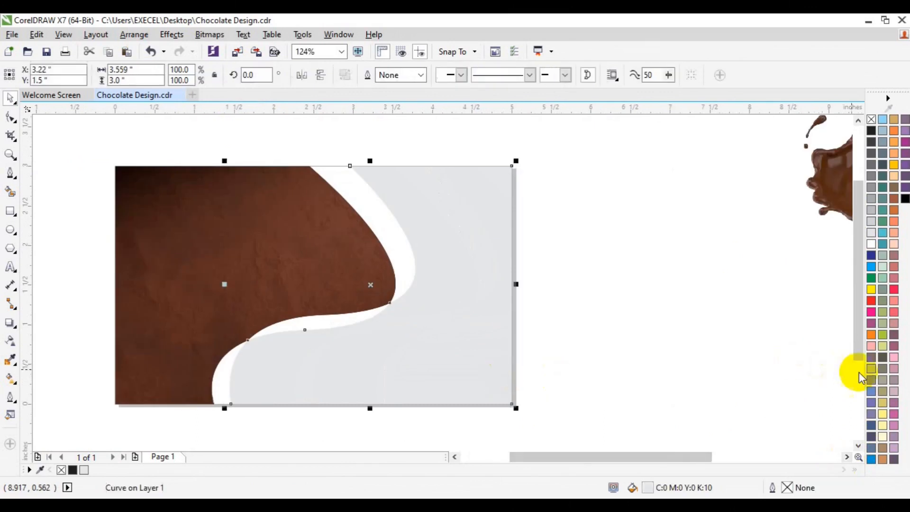
pyautogui.click(874, 292)
pyautogui.click(843, 337)
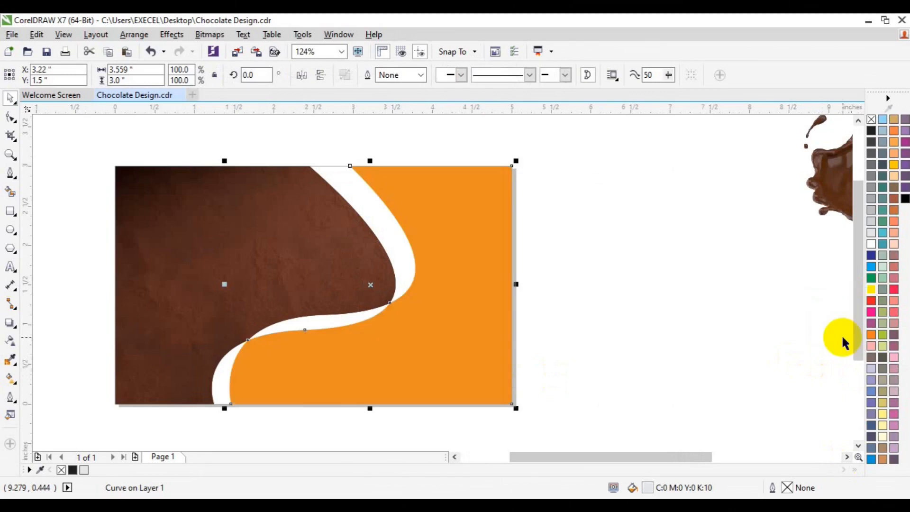
pyautogui.click(842, 340)
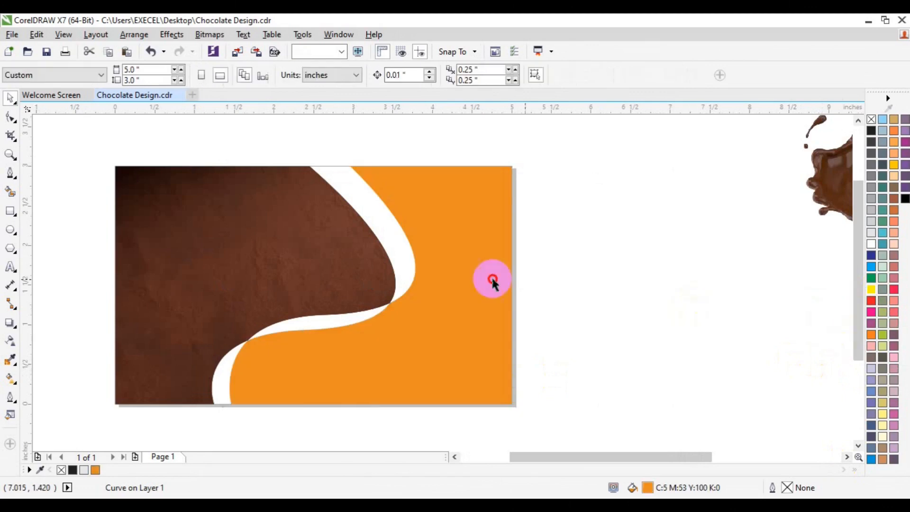
# - Move the chocolate bars image onto the page at about X 3.48, Y 1.54 inches and bring it to the front of the page
pyautogui.click(11, 154)
pyautogui.click(90, 80)
pyautogui.press('space')
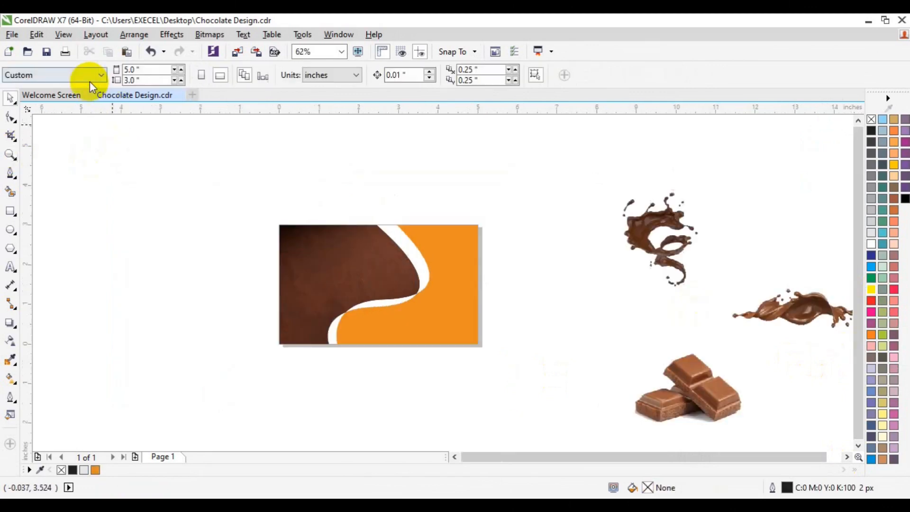
pyautogui.click(694, 377)
pyautogui.moveTo(694, 377); pyautogui.dragTo(433, 274)
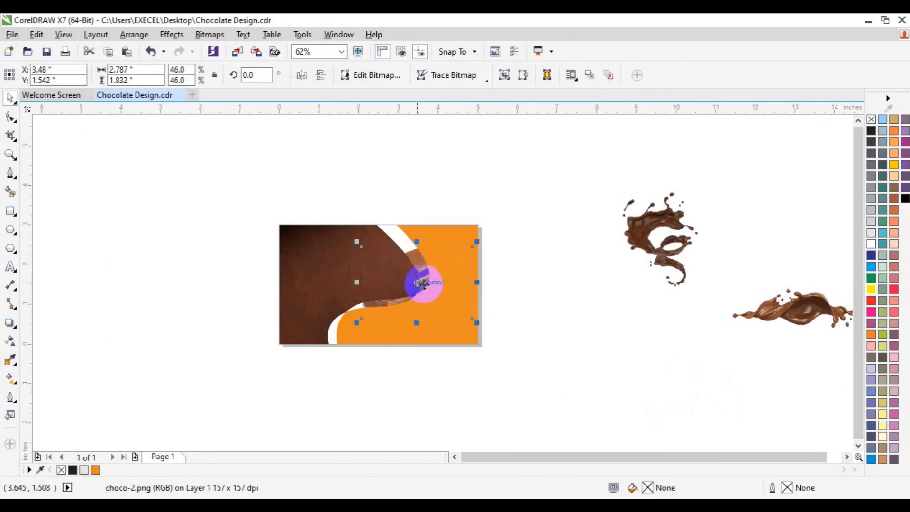
pyautogui.rightClick(425, 288)
pyautogui.moveTo(532, 363)
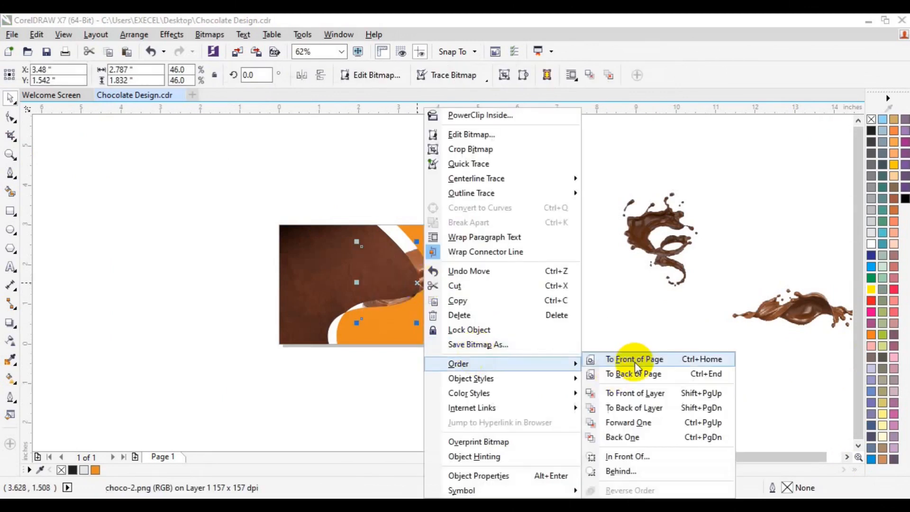
pyautogui.click(633, 359)
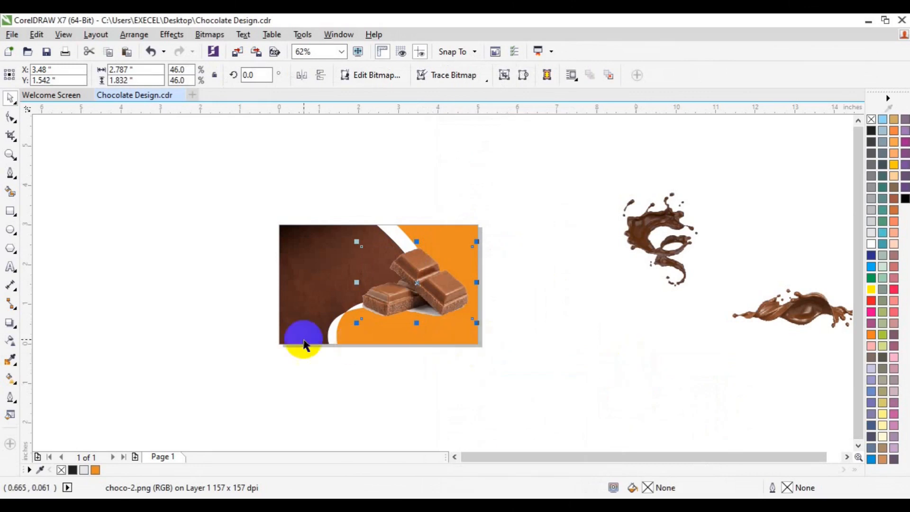
# - PowerClip the wide chocolate splash image inside the brown area and shift it right within the frame, across the page's left edge
pyautogui.click(761, 315)
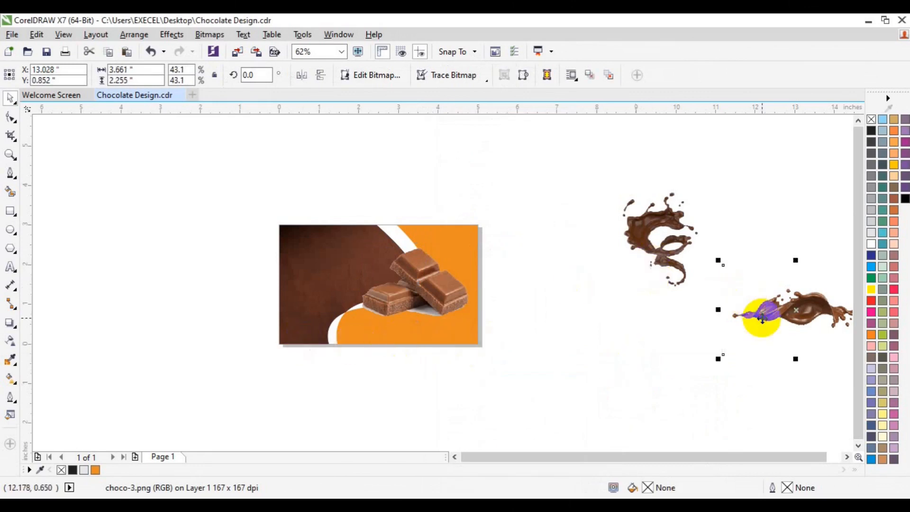
pyautogui.moveTo(762, 317); pyautogui.dragTo(233, 339)
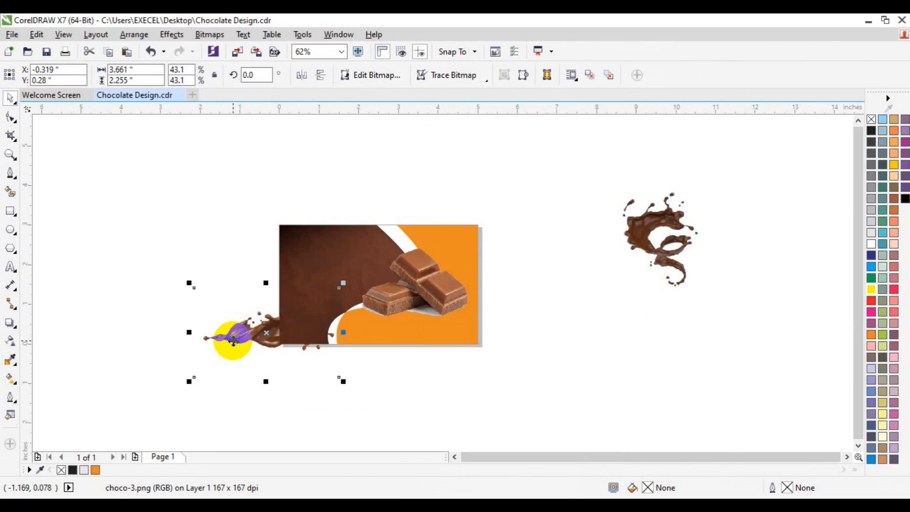
pyautogui.click(847, 457)
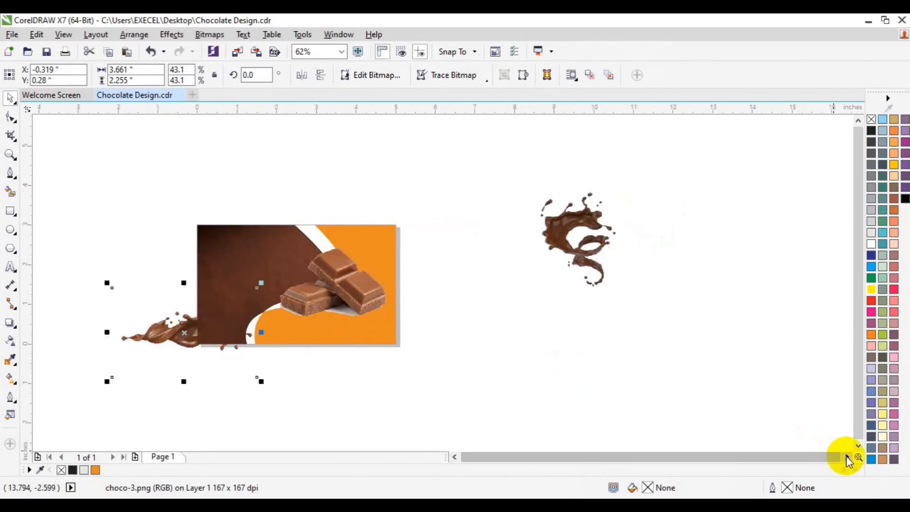
pyautogui.moveTo(184, 333); pyautogui.dragTo(165, 281)
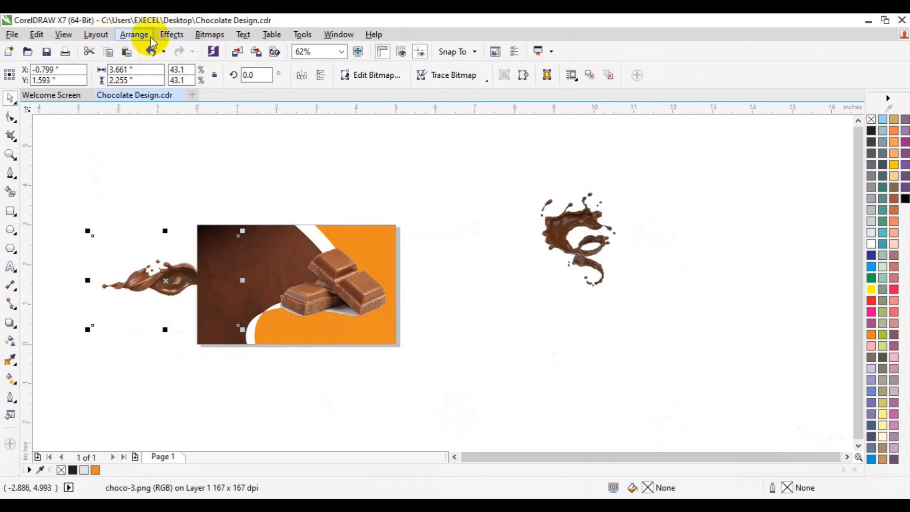
pyautogui.click(167, 35)
pyautogui.moveTo(248, 205)
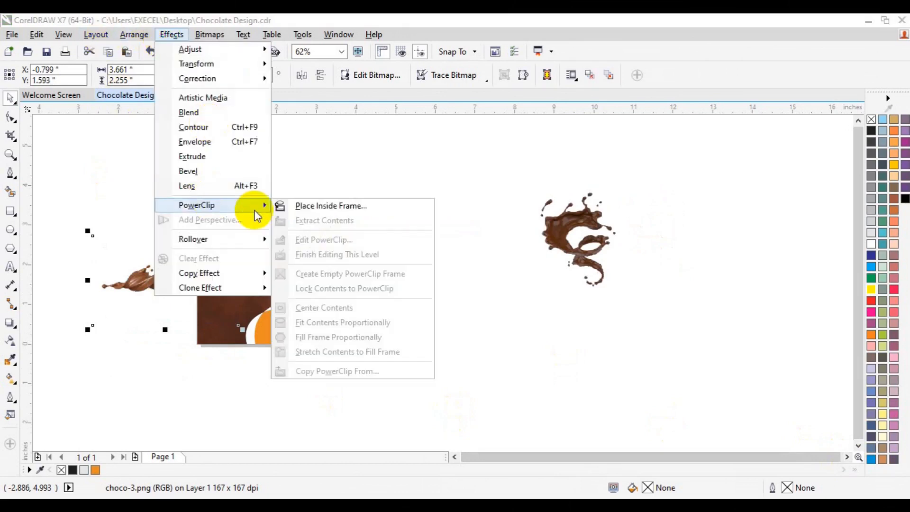
pyautogui.click(298, 207)
pyautogui.click(263, 245)
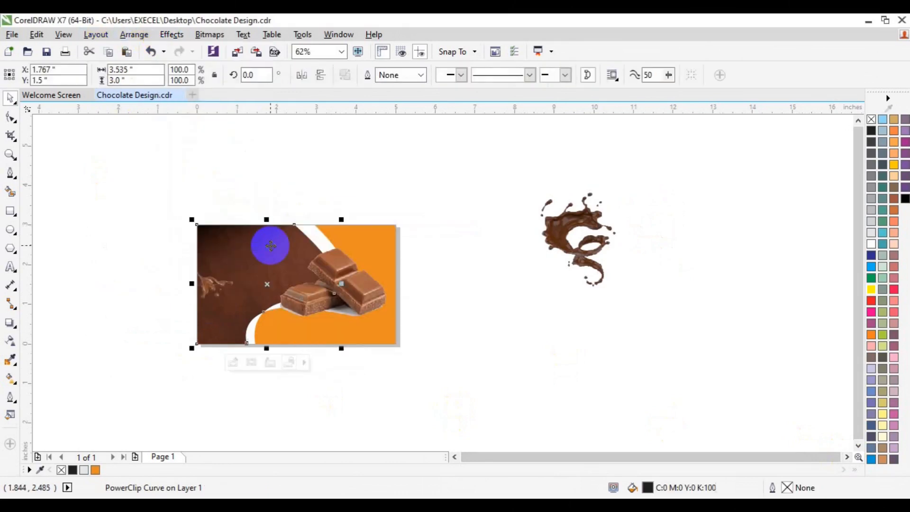
pyautogui.click(232, 362)
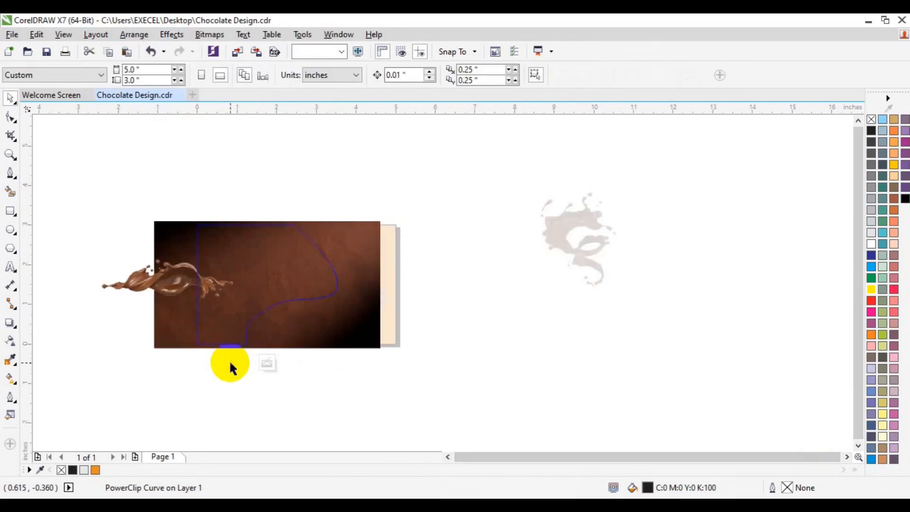
pyautogui.moveTo(148, 282); pyautogui.dragTo(170, 281)
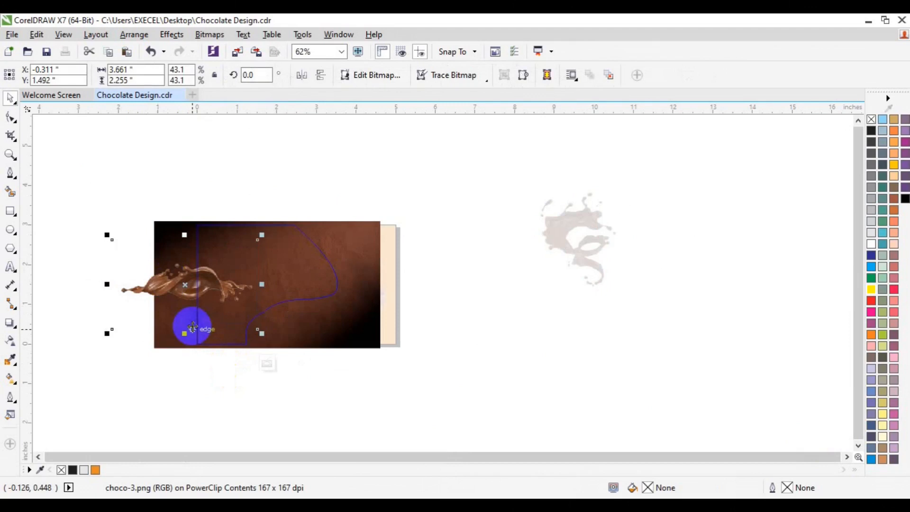
# - Place a horizontally mirrored copy of the splash over the brown frame's lower curve, rotated to about 144 degrees
pyautogui.hotkey('ctrl', 'd')
pyautogui.moveTo(190, 270); pyautogui.dragTo(273, 362)
pyautogui.click(302, 76)
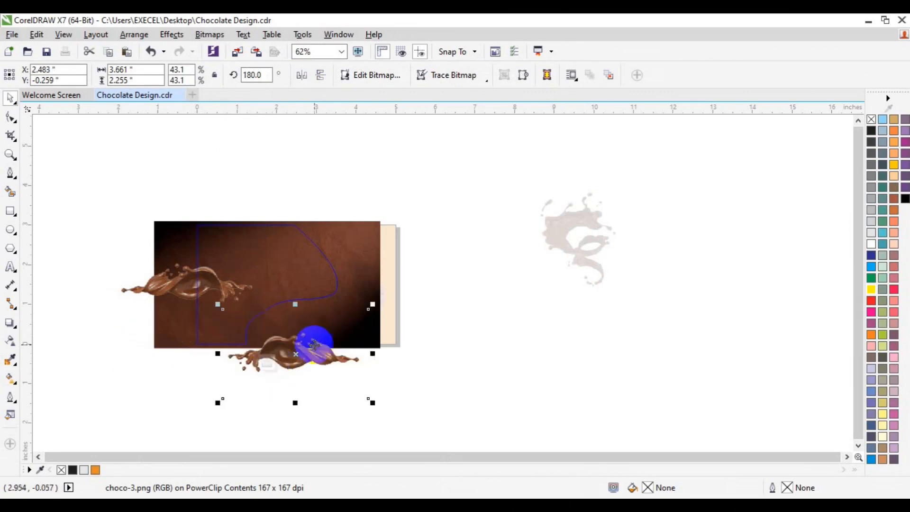
pyautogui.click(329, 343)
pyautogui.moveTo(373, 303); pyautogui.dragTo(386, 359)
pyautogui.moveTo(315, 380); pyautogui.dragTo(313, 369)
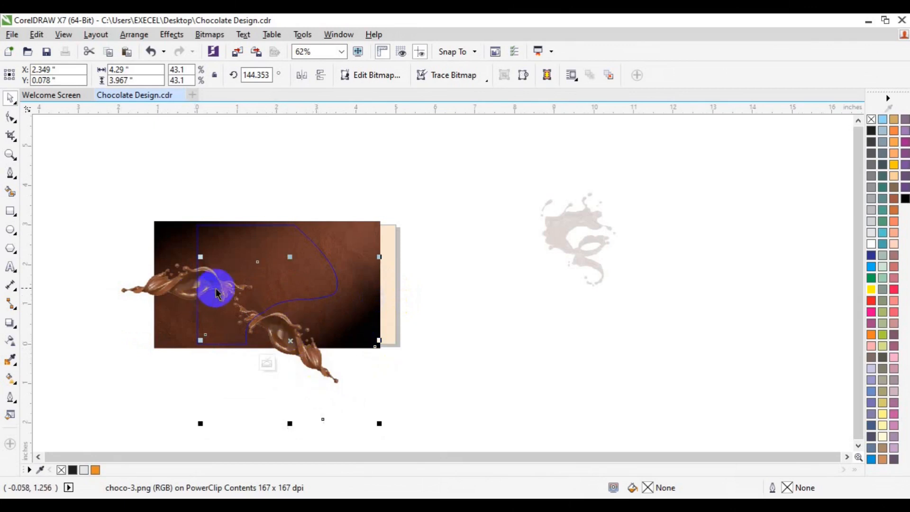
# - Place another splash copy across the brown frame's top edge, rotated to about 344 degrees, and finish editing the PowerClip
pyautogui.click(163, 281)
pyautogui.click(164, 280)
pyautogui.moveTo(163, 281); pyautogui.dragTo(155, 206)
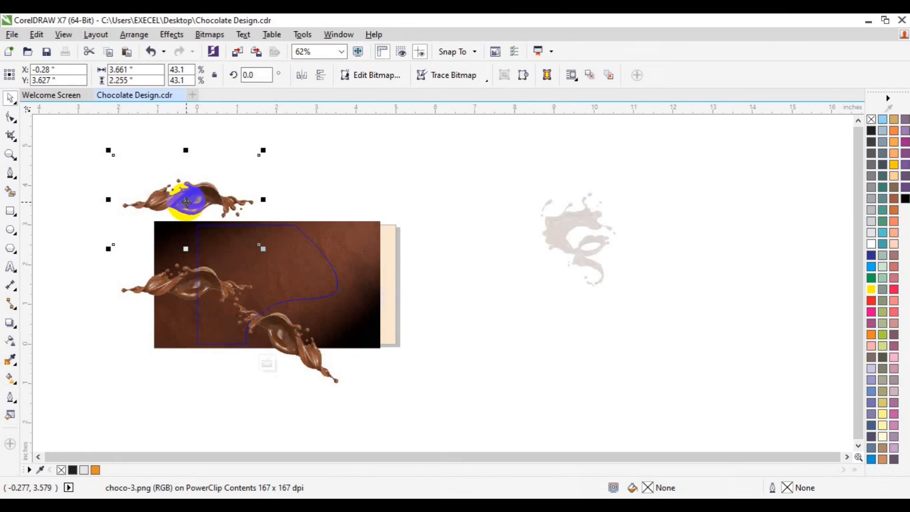
pyautogui.click(187, 202)
pyautogui.moveTo(267, 151); pyautogui.dragTo(261, 179)
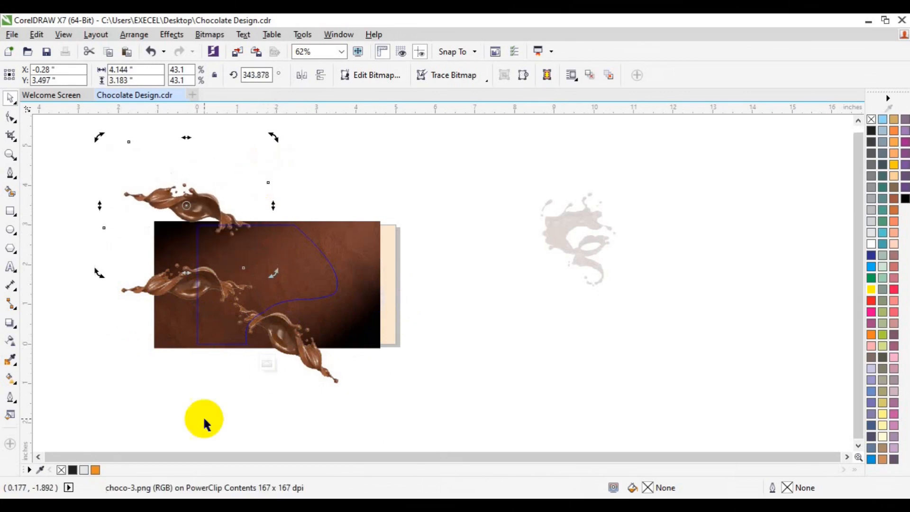
pyautogui.click(270, 364)
pyautogui.click(195, 272)
pyautogui.click(572, 380)
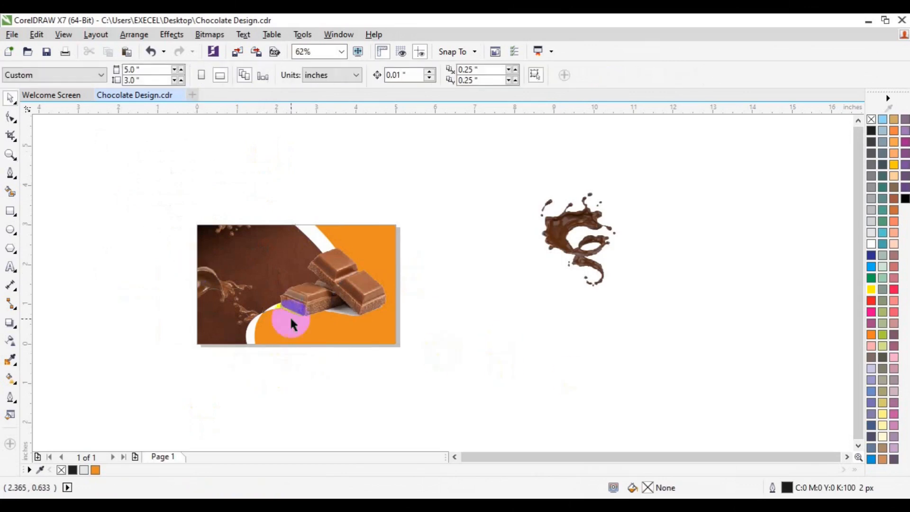
# - Fill the orange background area with 10% black grey
pyautogui.click(9, 157)
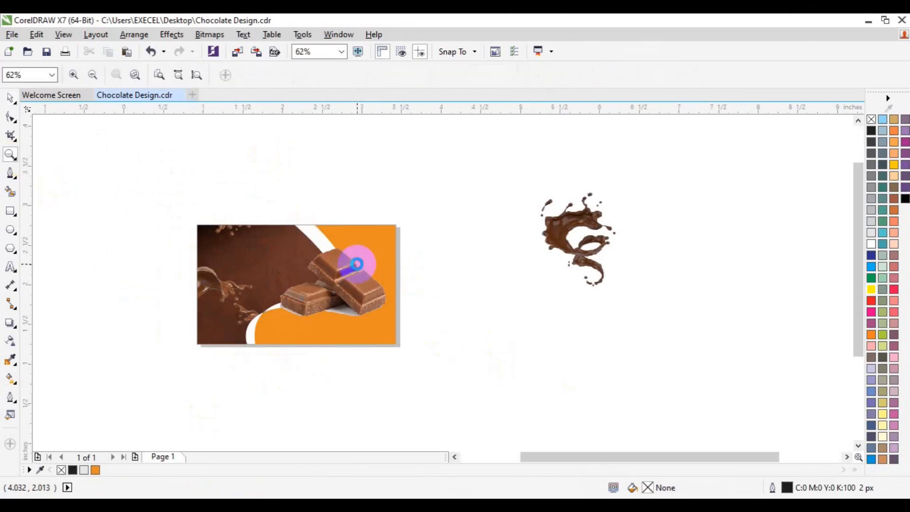
pyautogui.click(355, 265)
pyautogui.click(448, 249)
pyautogui.click(449, 219)
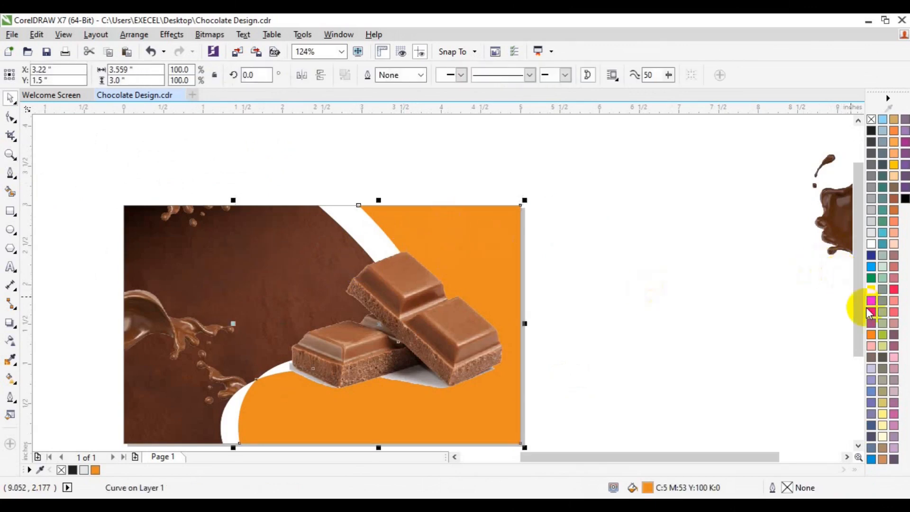
pyautogui.click(872, 234)
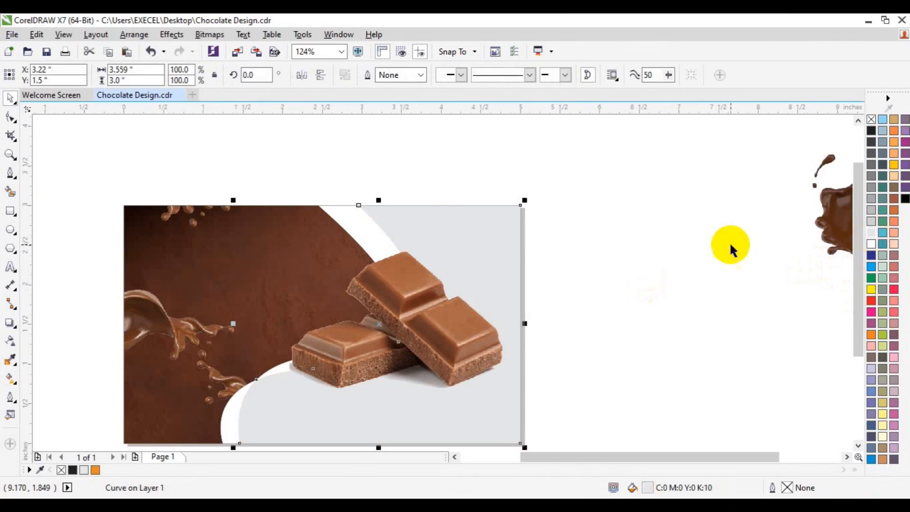
# - Move the dark chocolate splash onto the chocolate bars at about X 4.12, Y 1.77 inches and bring it to the front of the page
pyautogui.click(10, 154)
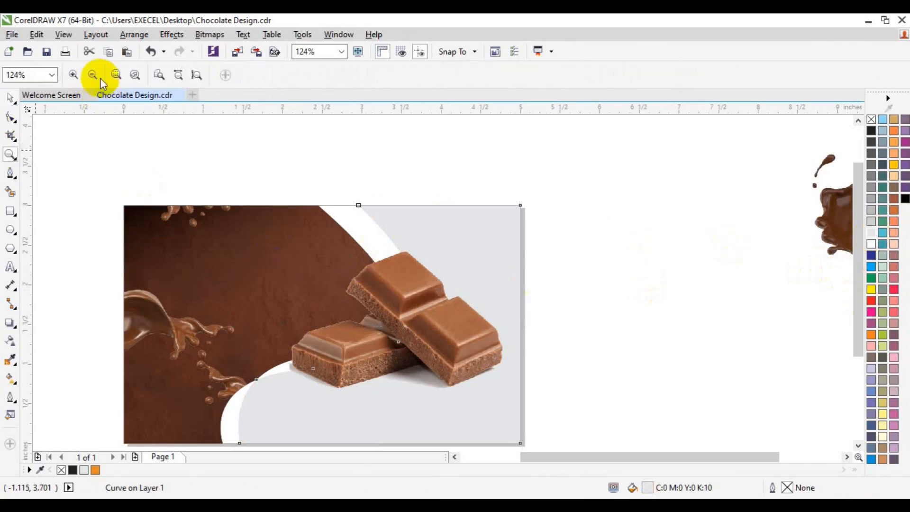
pyautogui.click(95, 77)
pyautogui.press('space')
pyautogui.click(657, 256)
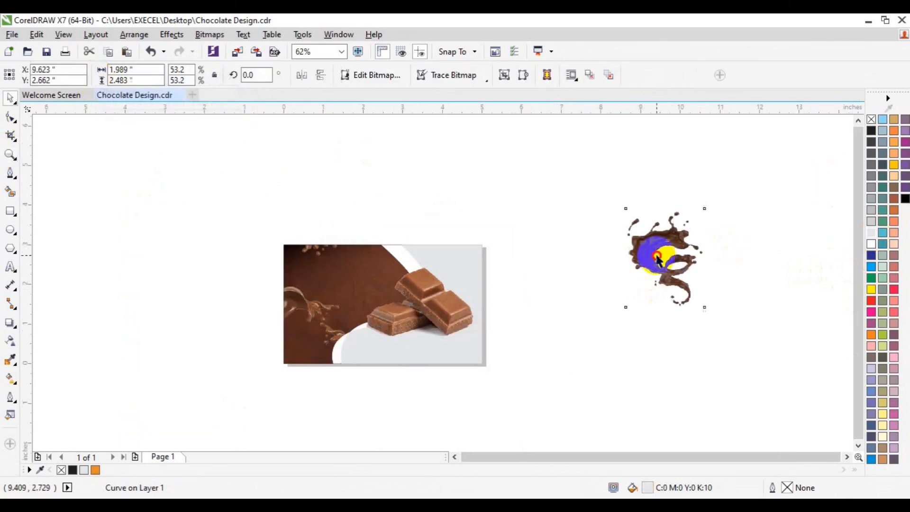
pyautogui.moveTo(657, 256); pyautogui.dragTo(441, 295)
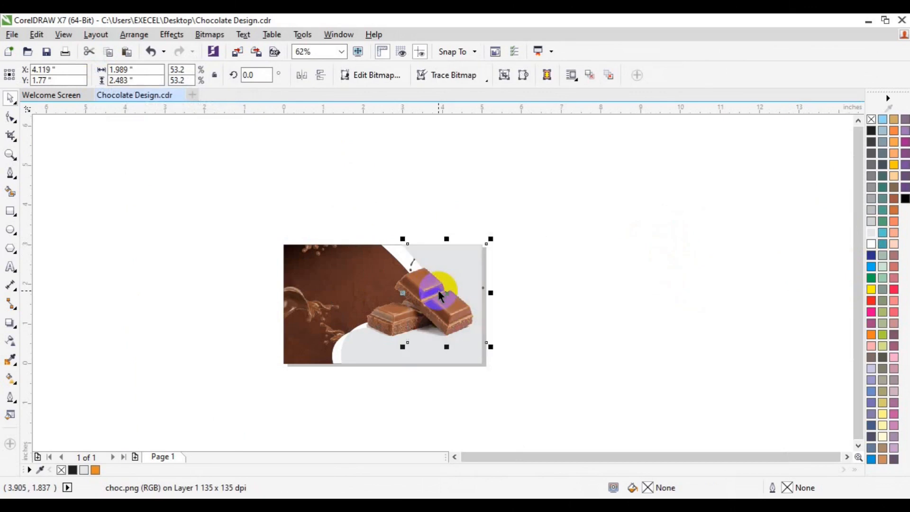
pyautogui.rightClick(447, 295)
pyautogui.moveTo(522, 363)
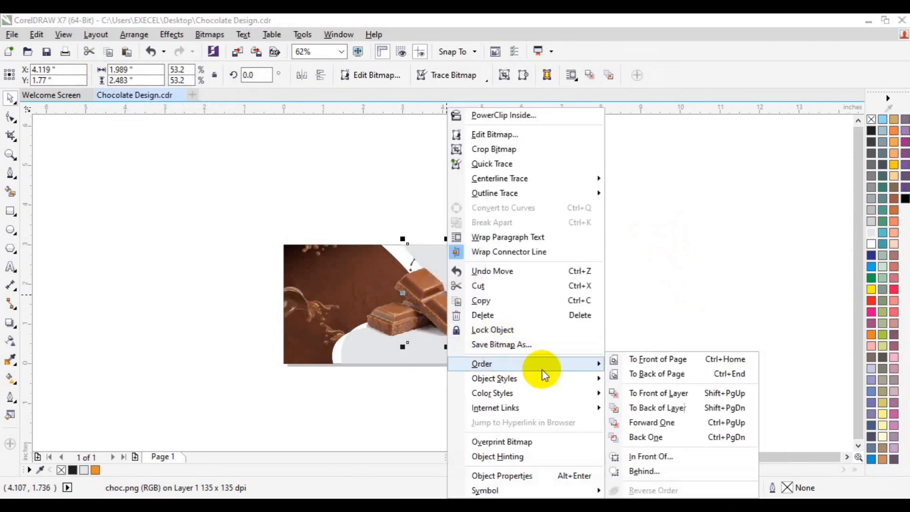
pyautogui.click(657, 360)
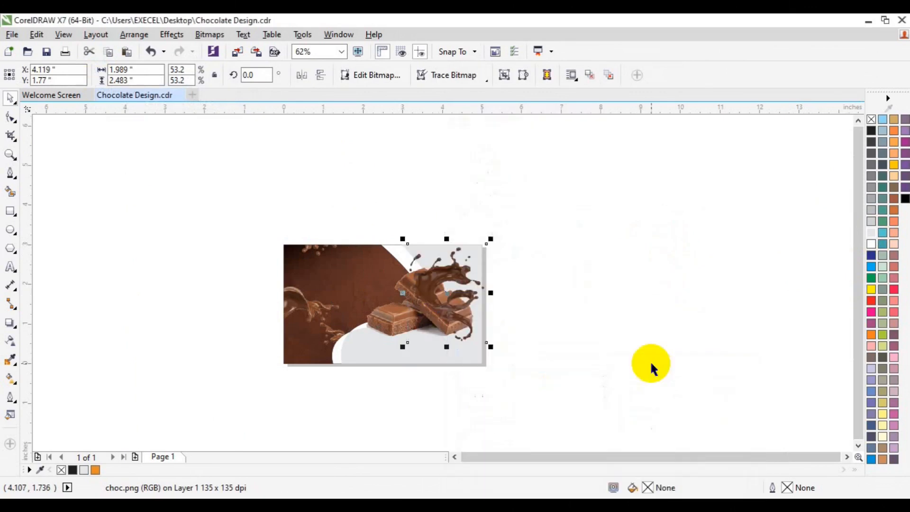
# - Bring the chocolate bars image to the front of the page, above the dark splash
pyautogui.rightClick(399, 330)
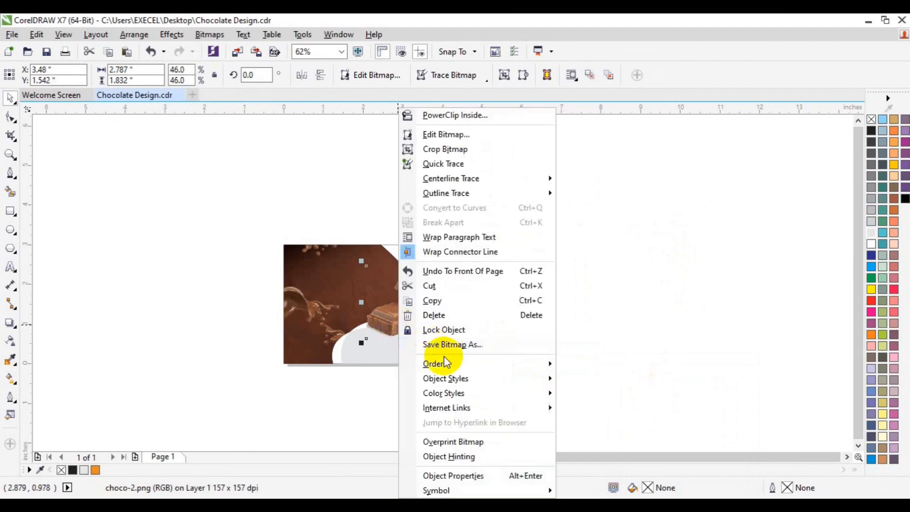
pyautogui.moveTo(445, 363)
pyautogui.click(603, 359)
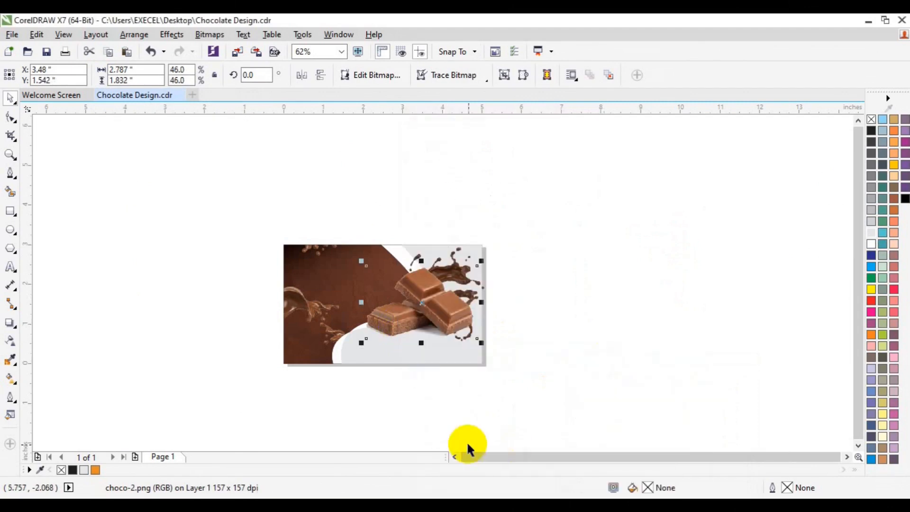
# - Shrink the chocolate bars image about its center to roughly 2.39 by 1.57 inches
pyautogui.click(11, 154)
pyautogui.click(411, 303)
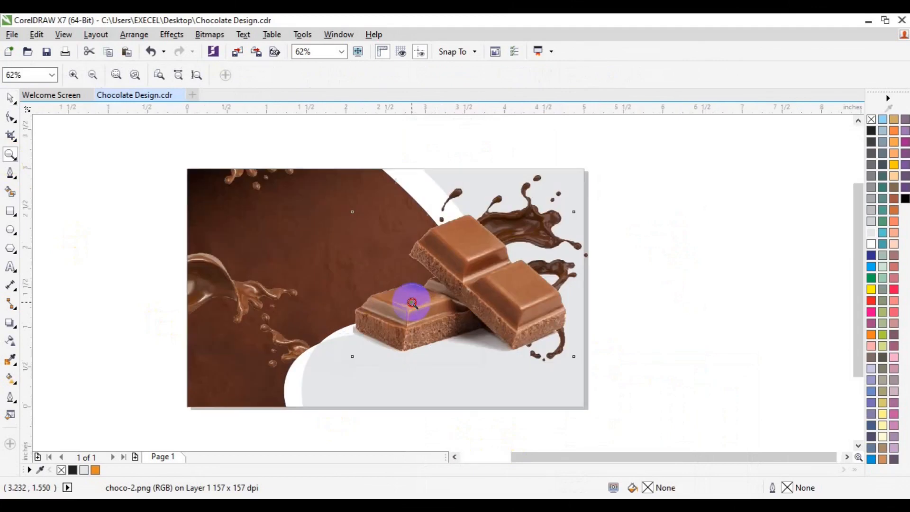
pyautogui.press('space')
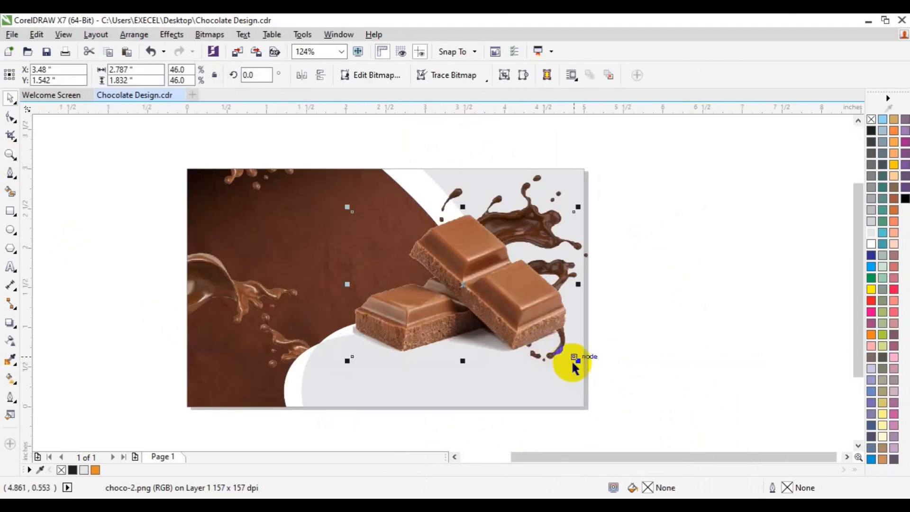
pyautogui.moveTo(578, 361); pyautogui.dragTo(561, 349)
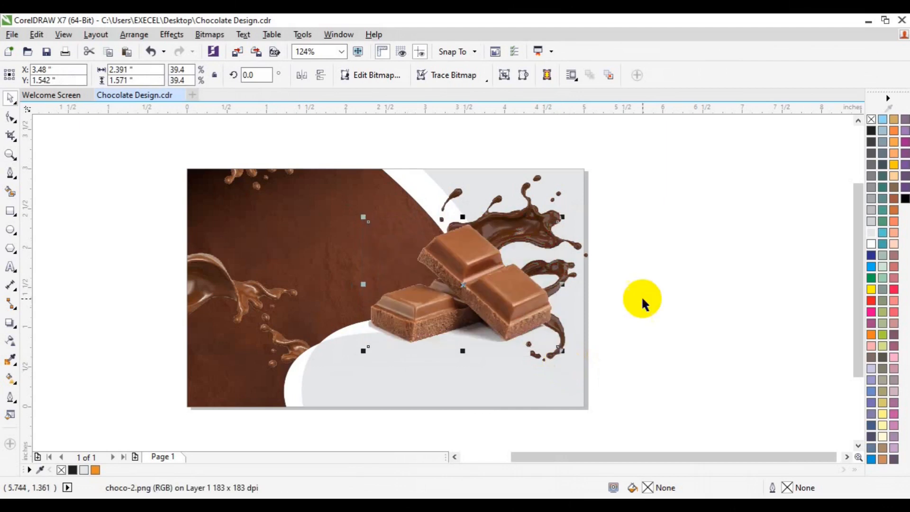
pyautogui.click(643, 299)
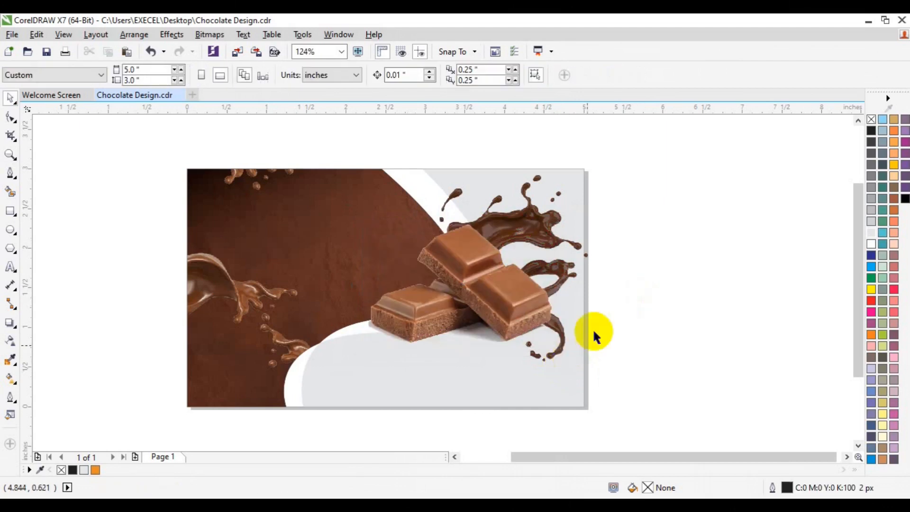
pyautogui.click(284, 379)
pyautogui.moveTo(129, 127); pyautogui.dragTo(654, 418)
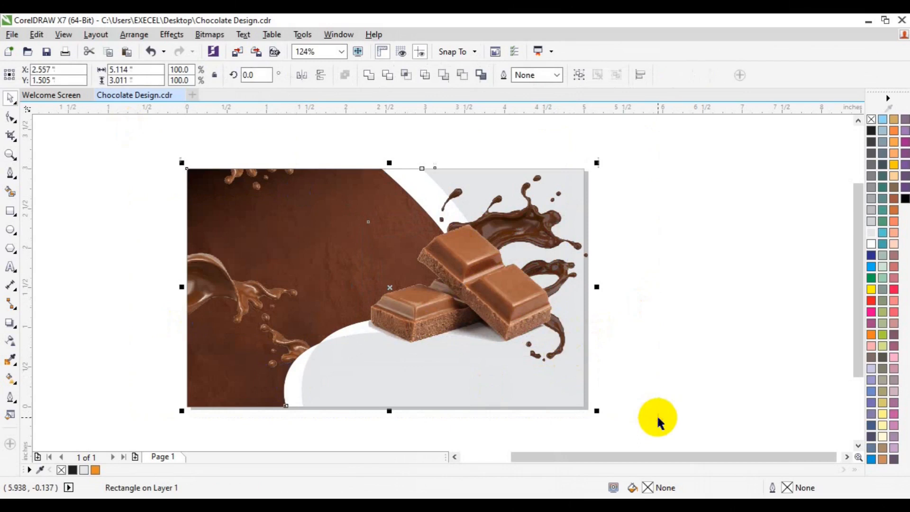
pyautogui.click(727, 171)
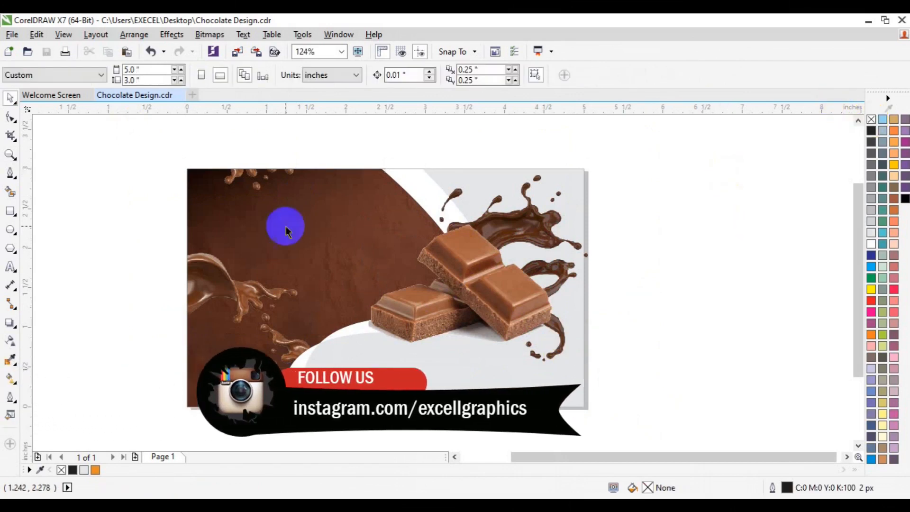
# - Draw a rectangle about 0.417 by 0.101 inches near the page's upper-left corner and give it a white outline
pyautogui.press('F6')
pyautogui.moveTo(186, 178); pyautogui.dragTo(220, 185)
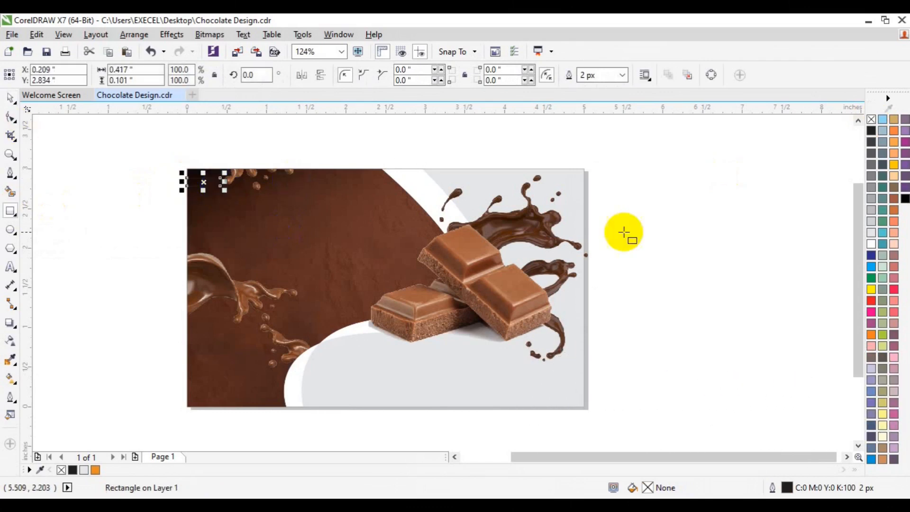
pyautogui.rightClick(873, 242)
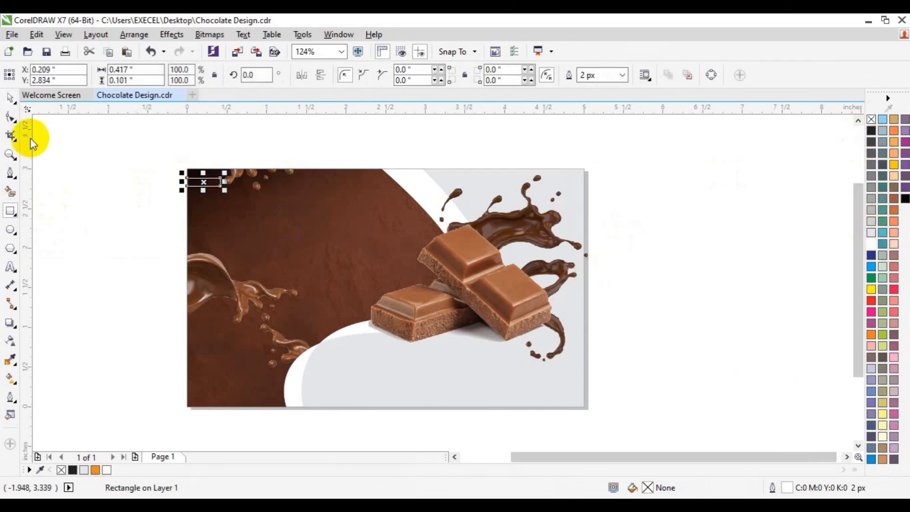
# - Convert the small white-outlined rectangle to curves and lower its upper-right node to form a pointed spike
pyautogui.click(11, 156)
pyautogui.click(216, 185)
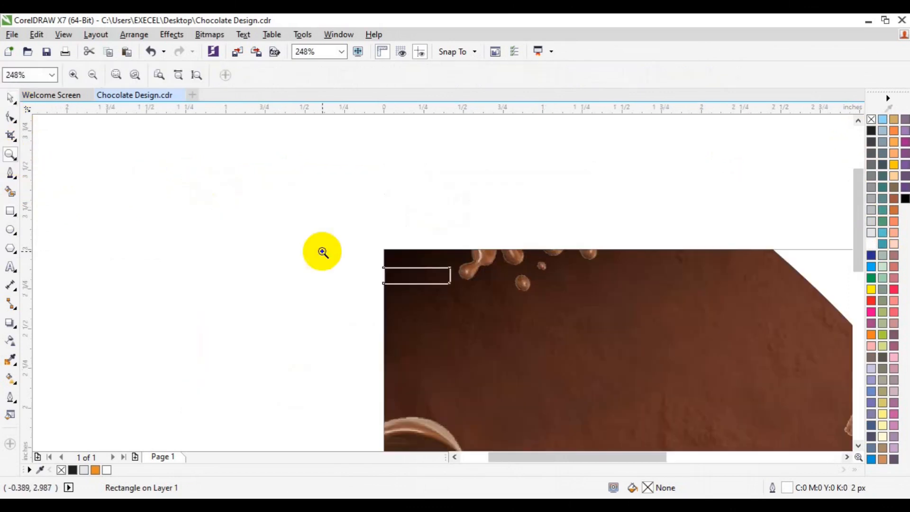
pyautogui.press('space')
pyautogui.click(413, 278)
pyautogui.rightClick(414, 277)
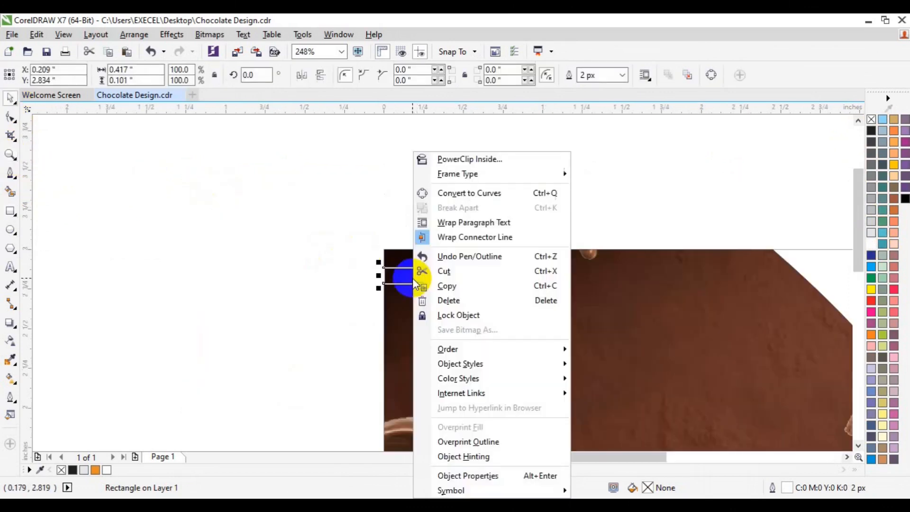
pyautogui.click(471, 193)
pyautogui.click(12, 120)
pyautogui.moveTo(426, 239); pyautogui.dragTo(456, 274)
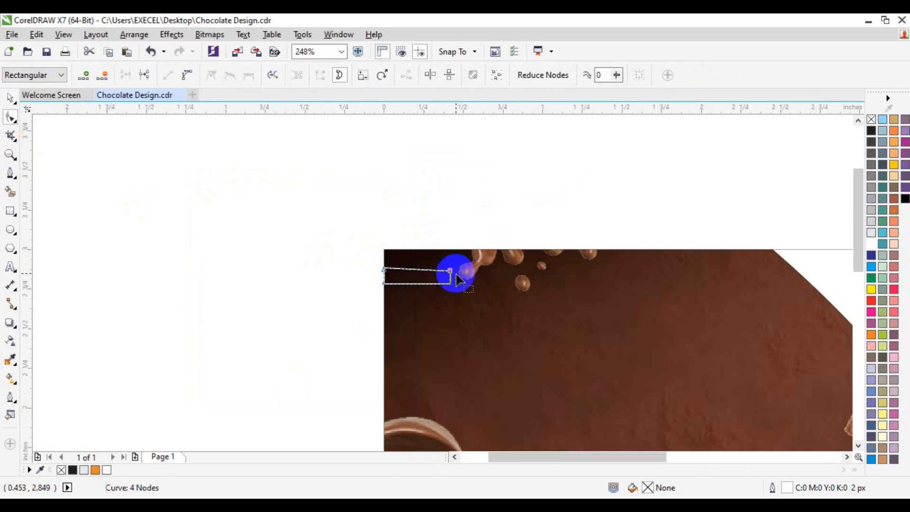
pyautogui.press('space')
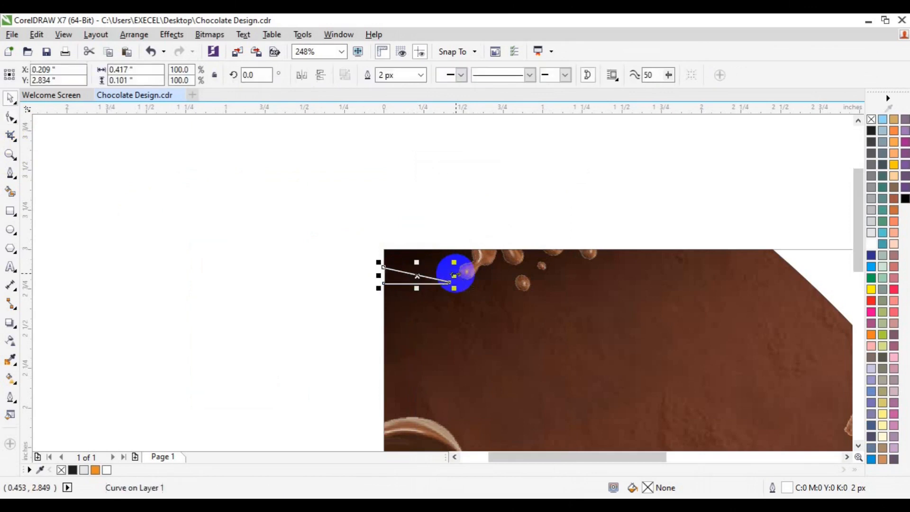
# - Narrow the spike to about 0.081 inches tall and move it into the page's top-left corner
pyautogui.click(9, 118)
pyautogui.moveTo(305, 219); pyautogui.dragTo(400, 256)
pyautogui.press('space')
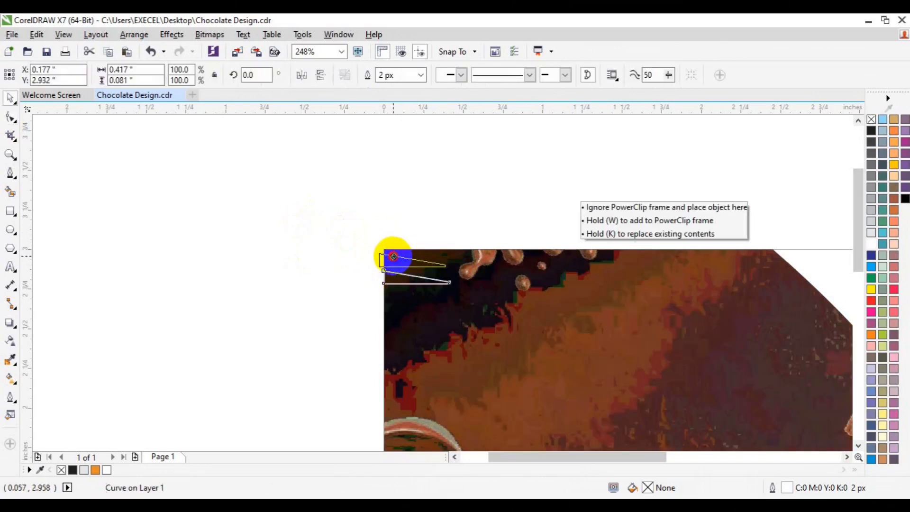
pyautogui.moveTo(393, 253); pyautogui.dragTo(394, 252)
pyautogui.keyDown('shift'); pyautogui.click(461, 299); pyautogui.keyUp('shift')
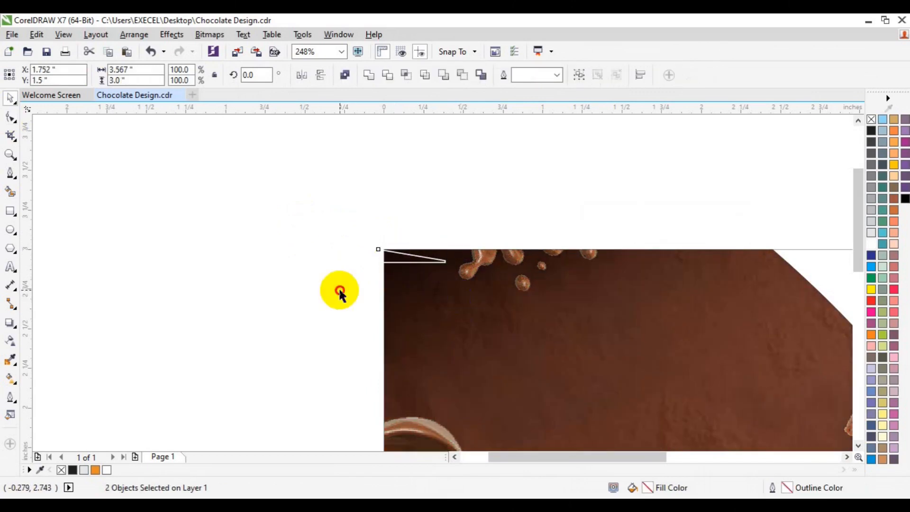
pyautogui.click(339, 290)
# - Place a copy of the spike directly below the original at about X 0.177, Y 2.87 inches
pyautogui.click(11, 154)
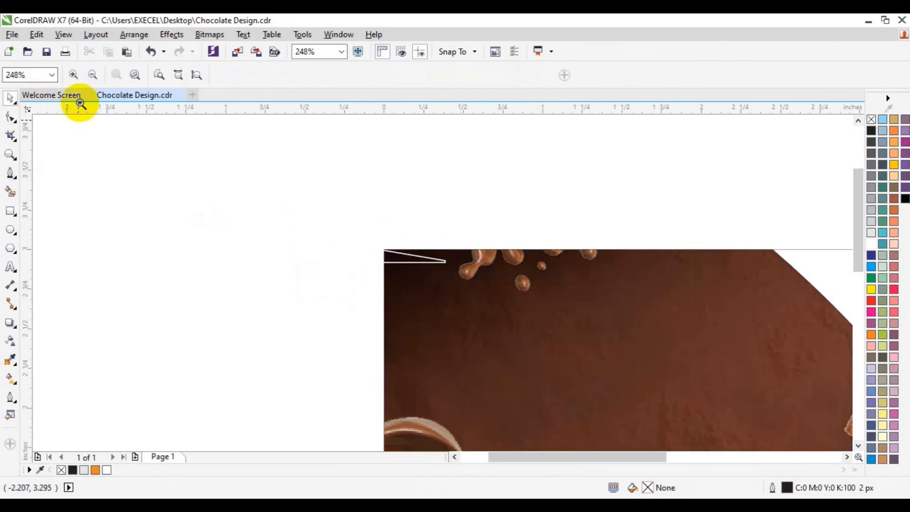
pyautogui.click(93, 75)
pyautogui.press('space')
pyautogui.scroll(-1, 859, 440)
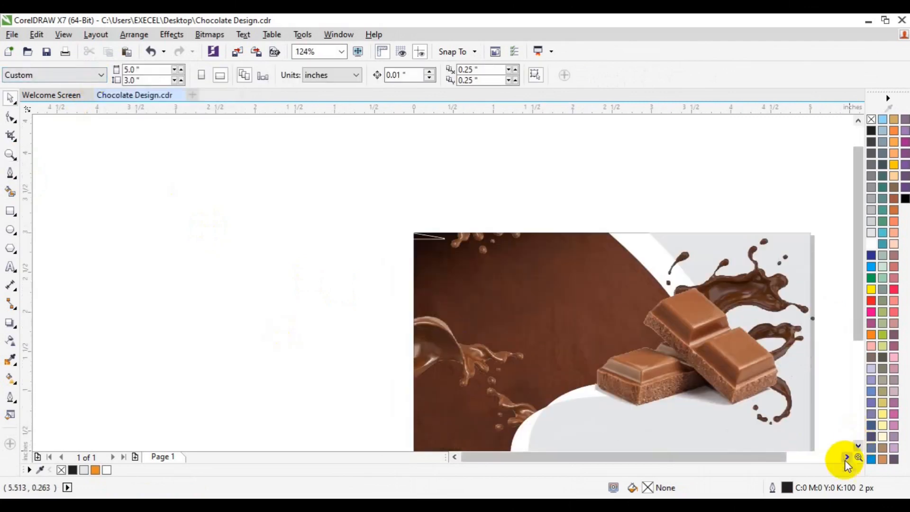
pyautogui.click(847, 457)
pyautogui.scroll(-1, 859, 443)
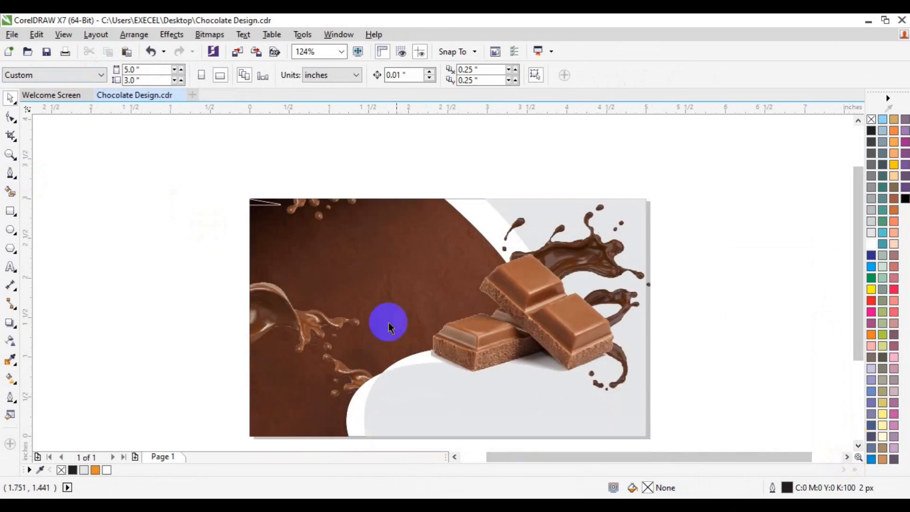
pyautogui.click(858, 445)
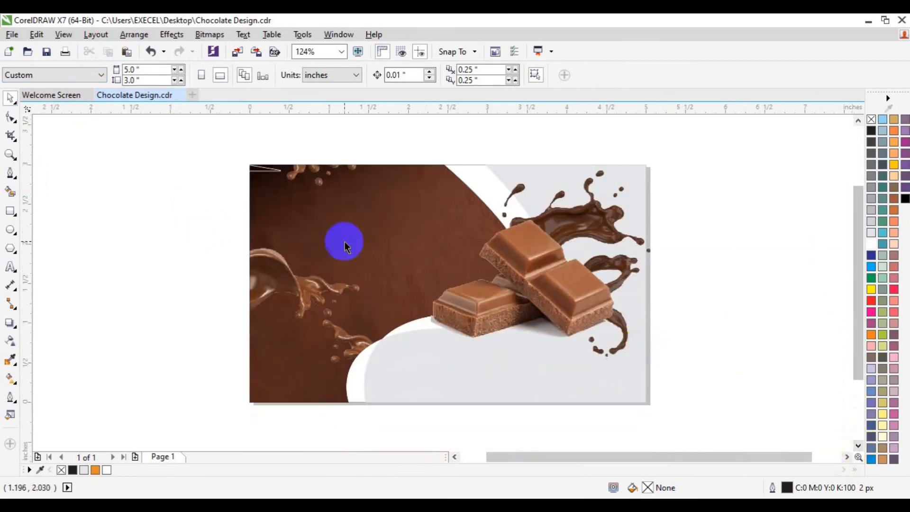
pyautogui.click(274, 174)
pyautogui.moveTo(274, 172); pyautogui.dragTo(275, 179)
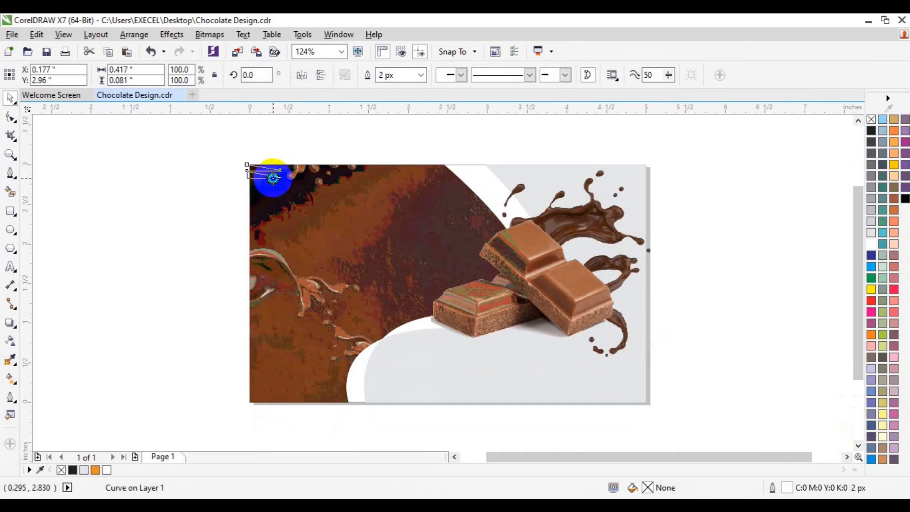
pyautogui.moveTo(274, 178); pyautogui.dragTo(274, 179)
pyautogui.click(304, 200)
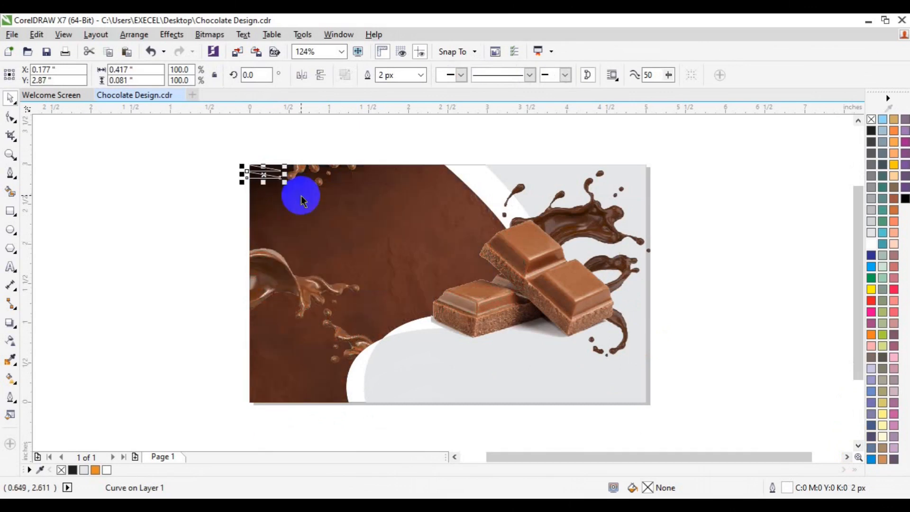
# - Repeat the spike duplication down the page's left edge until the column reaches the bottom
pyautogui.hotkey('ctrl', 'r')
pyautogui.hotkey('ctrl', 'r')
pyautogui.hotkey('ctrl', 'r')
pyautogui.hotkey('ctrl', 'r')
pyautogui.hotkey('ctrl', 'r')
pyautogui.hotkey('ctrl', 'r')
pyautogui.hotkey('ctrl', 'r')
pyautogui.hotkey('ctrl', 'r')
pyautogui.hotkey('ctrl', 'r')
pyautogui.hotkey('ctrl', 'r')
pyautogui.hotkey('ctrl', 'r')
pyautogui.hotkey('ctrl', 'r')
pyautogui.hotkey('ctrl', 'r')
pyautogui.hotkey('ctrl', 'r')
pyautogui.hotkey('ctrl', 'r')
pyautogui.hotkey('ctrl', 'r')
pyautogui.hotkey('ctrl', 'r')
pyautogui.hotkey('ctrl', 'r')
pyautogui.hotkey('ctrl', 'r')
pyautogui.hotkey('ctrl', 'r')
pyautogui.hotkey('ctrl', 'r')
pyautogui.hotkey('ctrl', 'r')
pyautogui.hotkey('ctrl', 'r')
pyautogui.hotkey('ctrl', 'r')
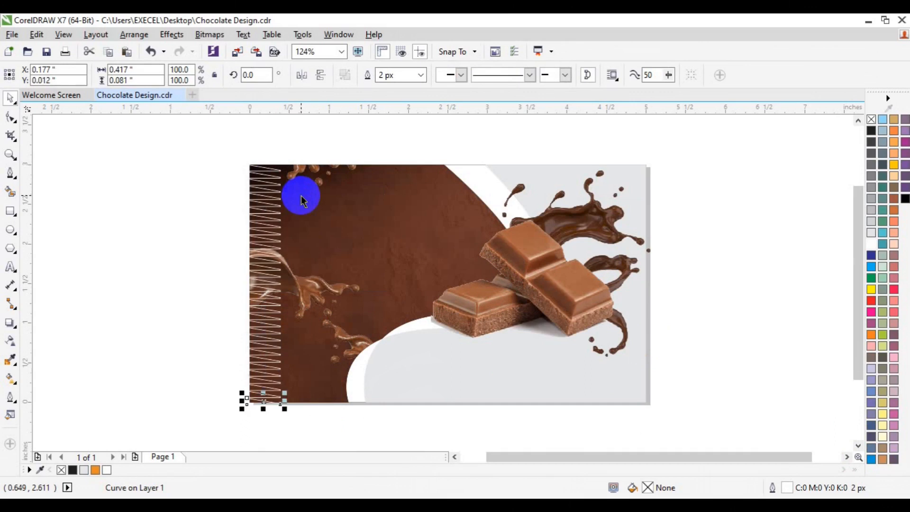
# - Group the whole column of spikes and use it to trim the brown background shape
pyautogui.moveTo(207, 158); pyautogui.dragTo(315, 417)
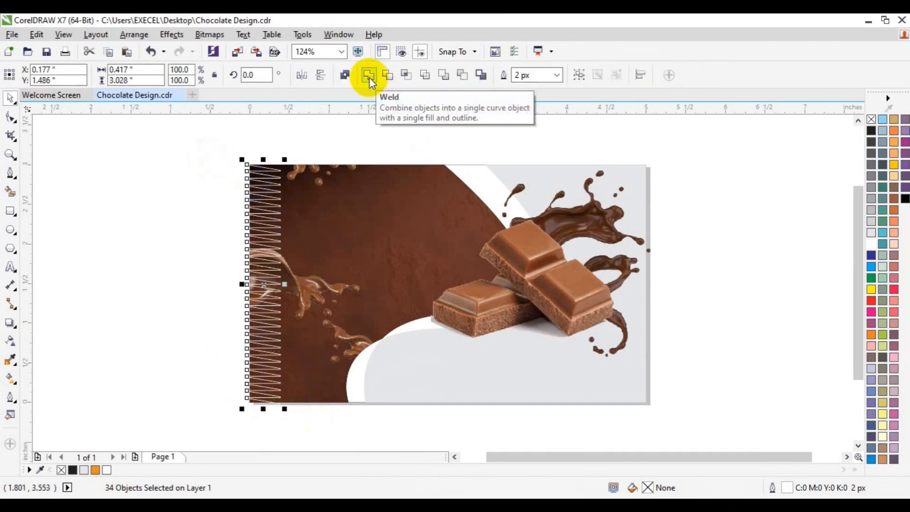
pyautogui.click(578, 75)
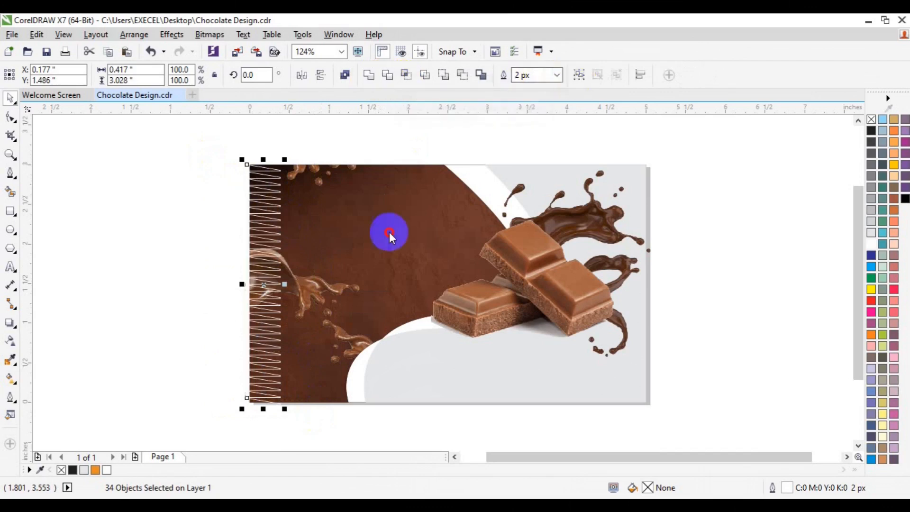
pyautogui.keyDown('shift'); pyautogui.click(379, 254); pyautogui.keyUp('shift')
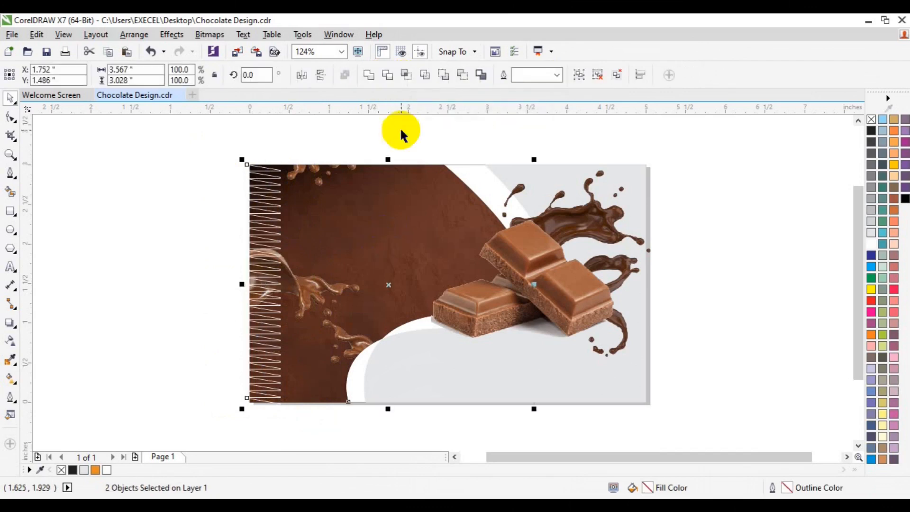
pyautogui.click(389, 77)
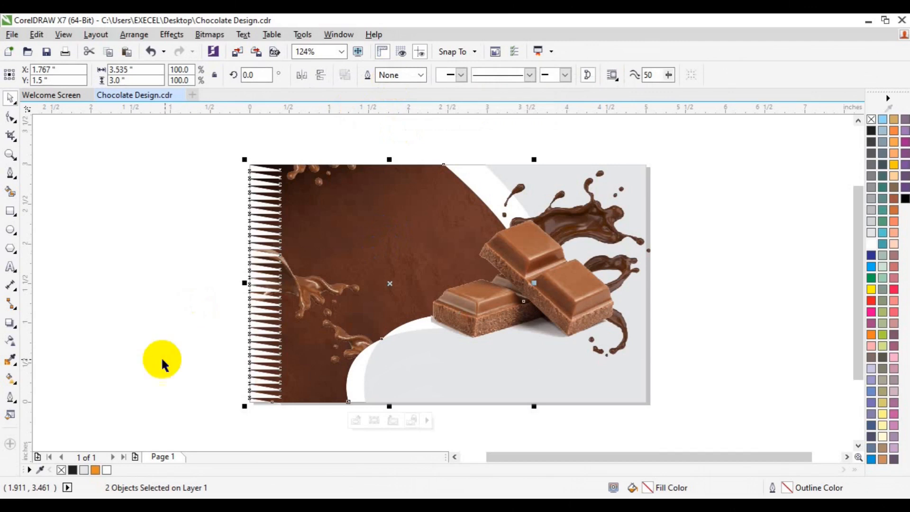
# - Delete the leftover group of spikes from the page's left edge
pyautogui.click(251, 287)
pyautogui.click(252, 285)
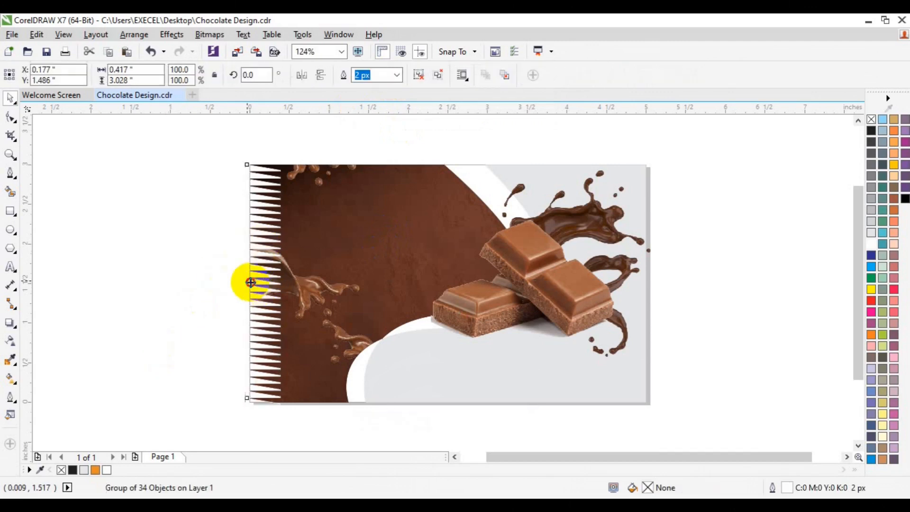
pyautogui.click(181, 294)
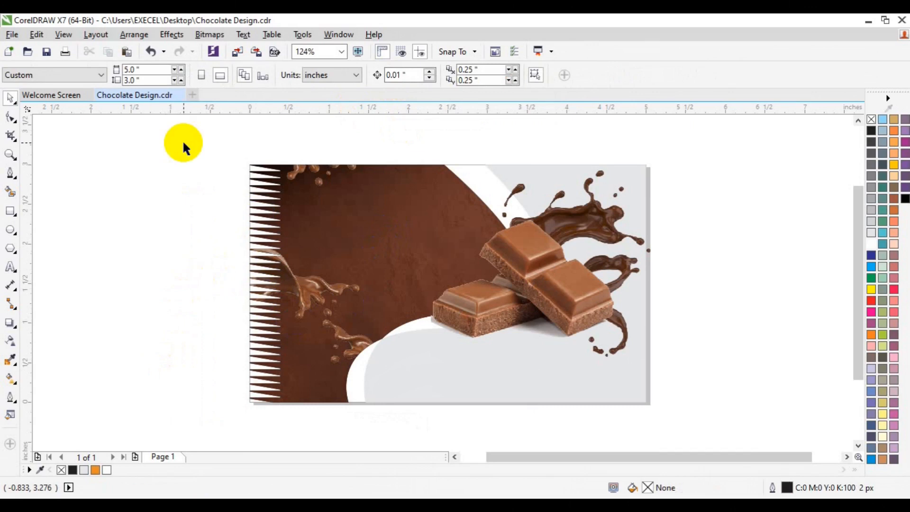
# - Draw a rectangle about 1.767 by 0.379 inches on the brown area and convert it to curves
pyautogui.click(11, 211)
pyautogui.moveTo(314, 231); pyautogui.dragTo(454, 261)
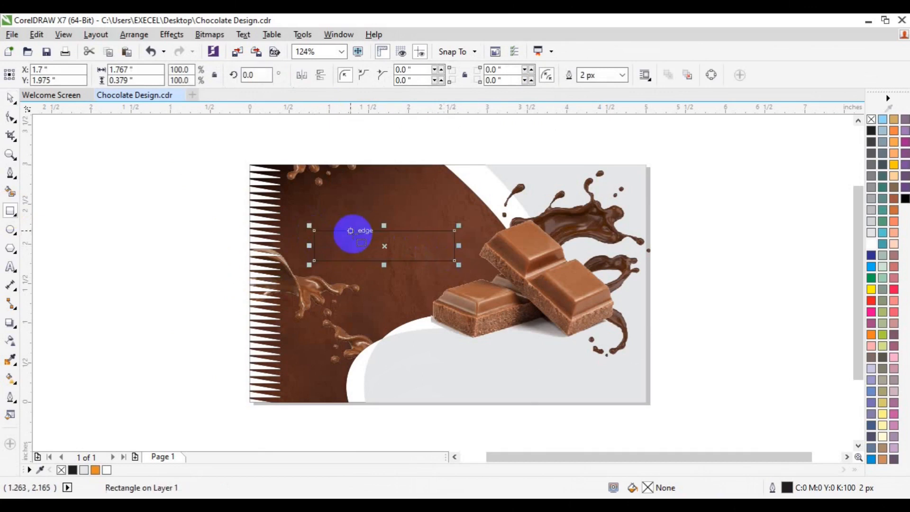
pyautogui.rightClick(384, 246)
pyautogui.click(446, 195)
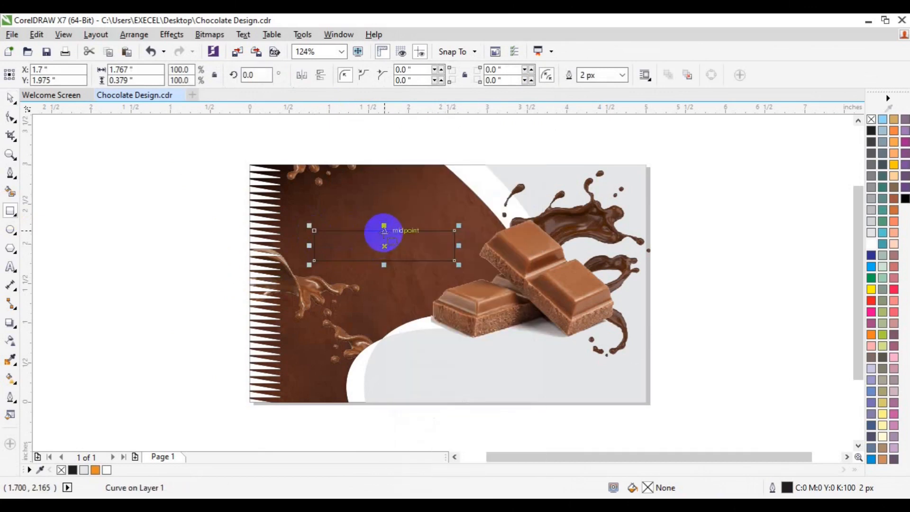
# - Convert the rectangle's top edge to a curve and bend it upward on its left half, easing down to the right
pyautogui.click(10, 117)
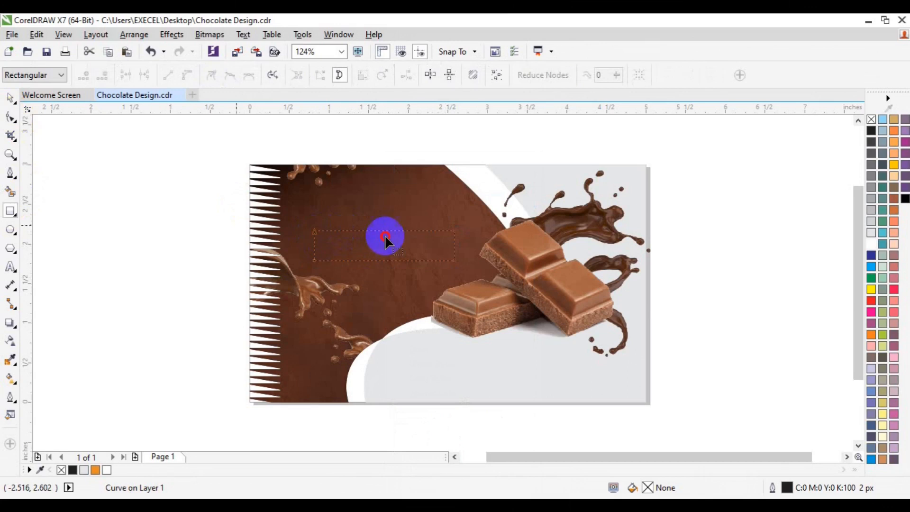
pyautogui.rightClick(382, 232)
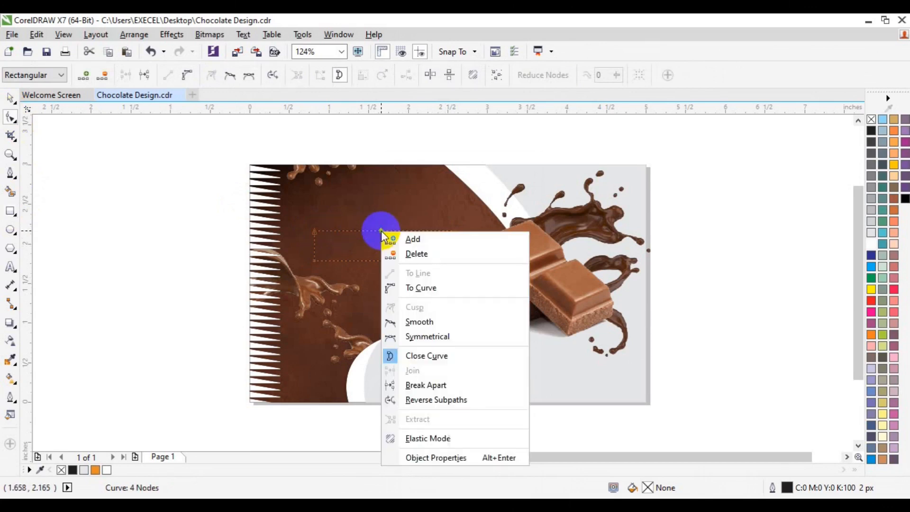
pyautogui.click(419, 287)
pyautogui.moveTo(360, 230); pyautogui.dragTo(355, 200)
pyautogui.moveTo(406, 229); pyautogui.dragTo(413, 209)
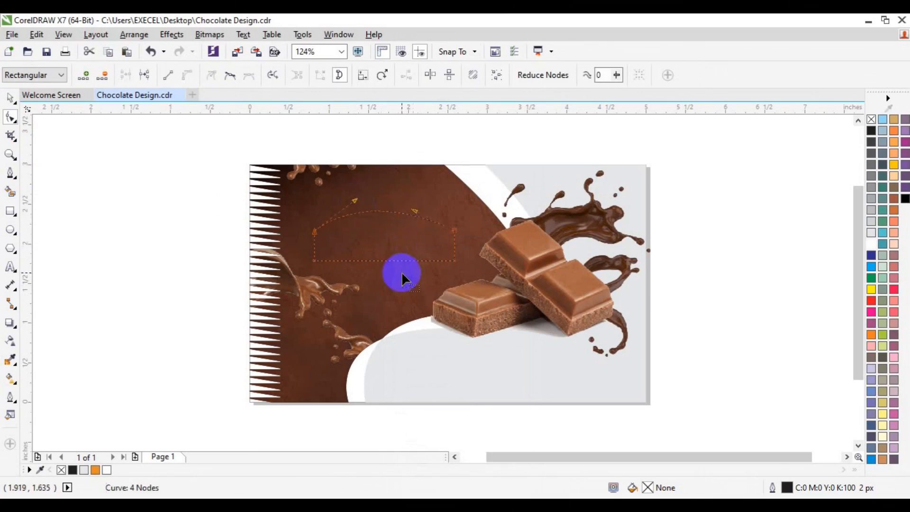
# - Convert the shape's bottom edge to a curve and bend it upward to follow the arched top edge
pyautogui.rightClick(380, 259)
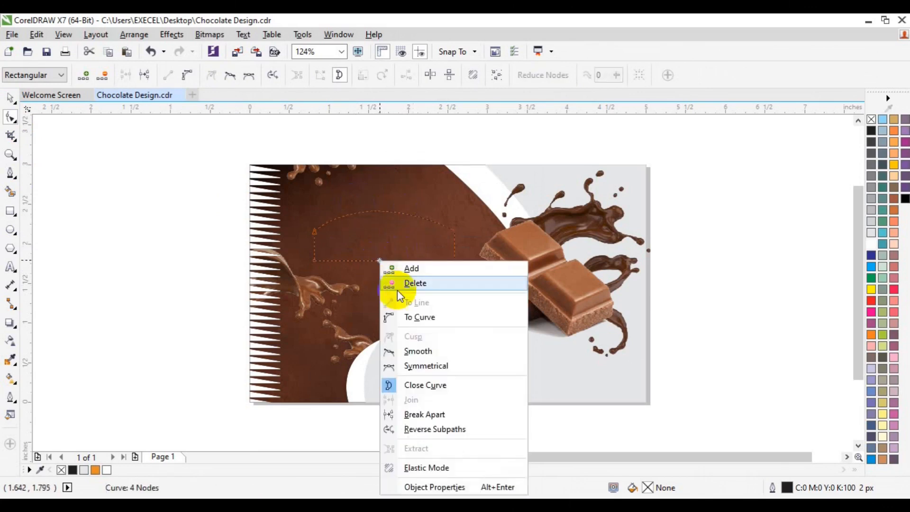
pyautogui.click(407, 316)
pyautogui.moveTo(361, 260); pyautogui.dragTo(358, 211)
pyautogui.press('space')
# - Add the artistic text "Chocolate" in the empty area beside the page's left edge
pyautogui.click(15, 267)
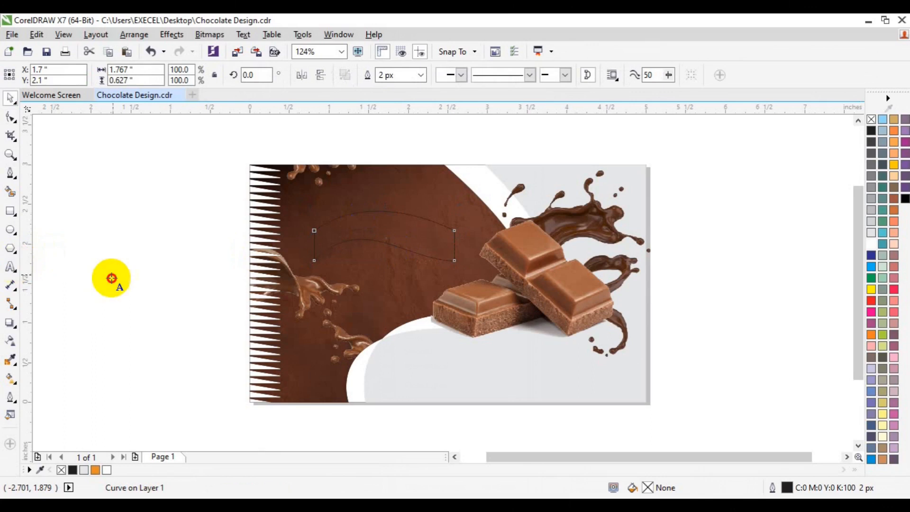
pyautogui.click(111, 278)
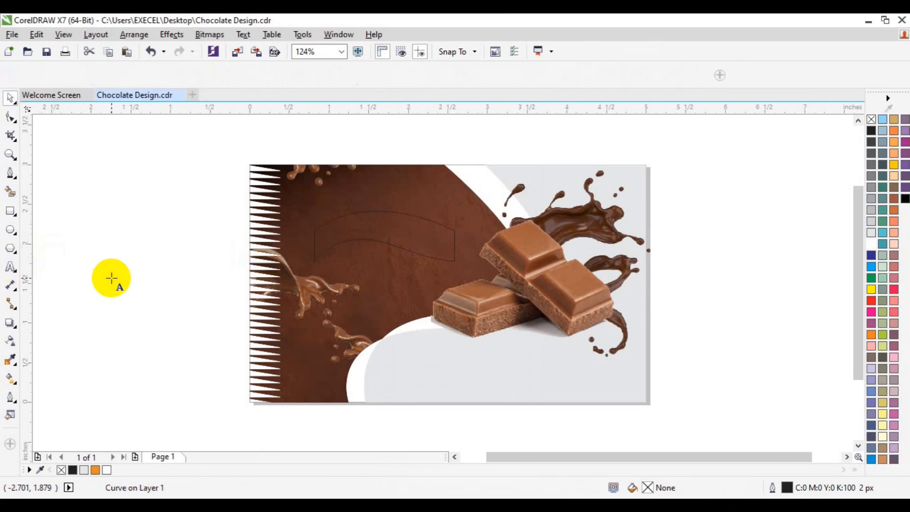
pyautogui.click(111, 278)
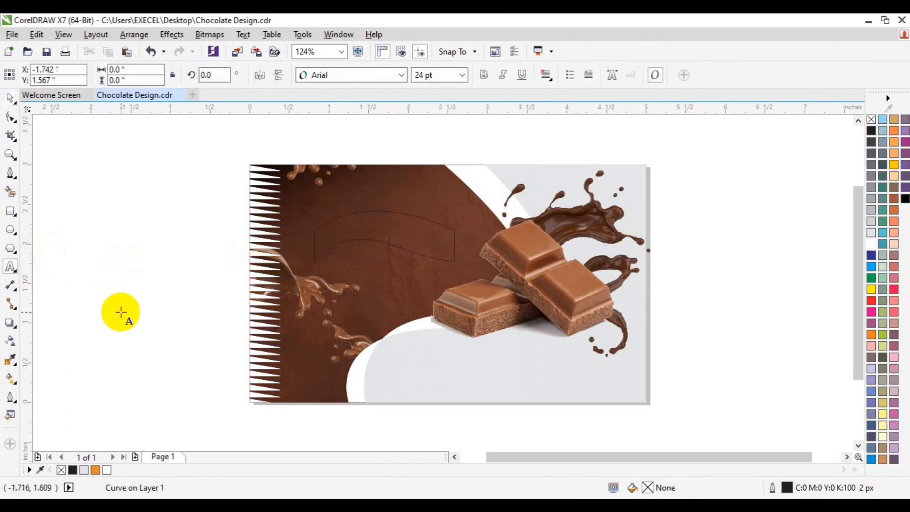
pyautogui.write('Choco')
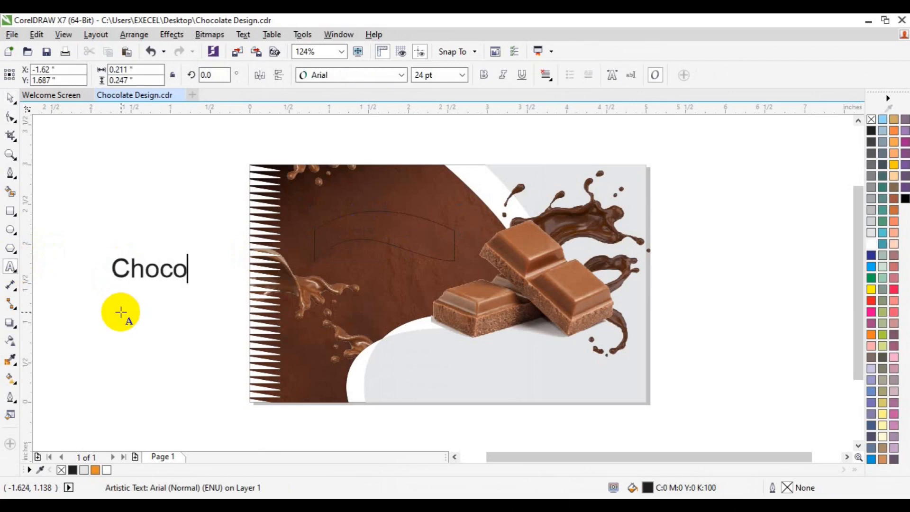
pyautogui.write(';')
pyautogui.press('BackSpace')
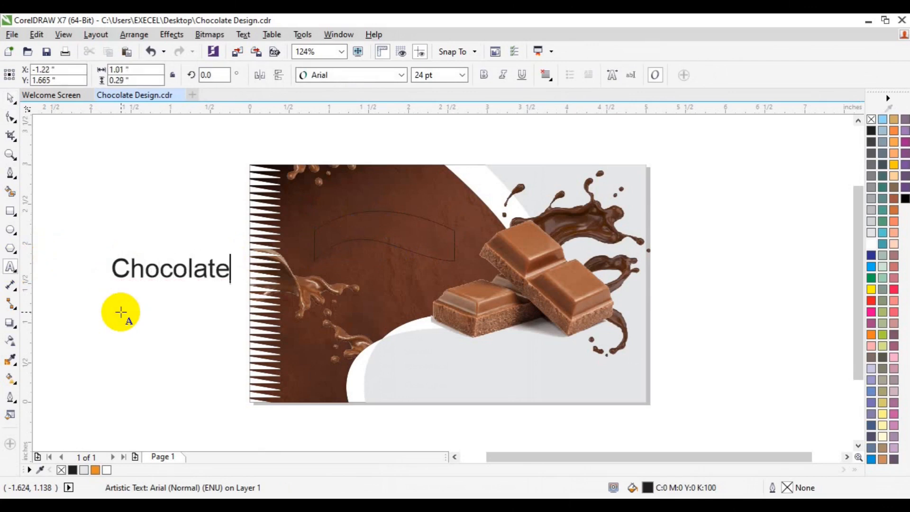
# - Format the "Chocolate" text in the Redemption font at 48 pt
pyautogui.hotkey('ctrl', 'a')
pyautogui.click(402, 75)
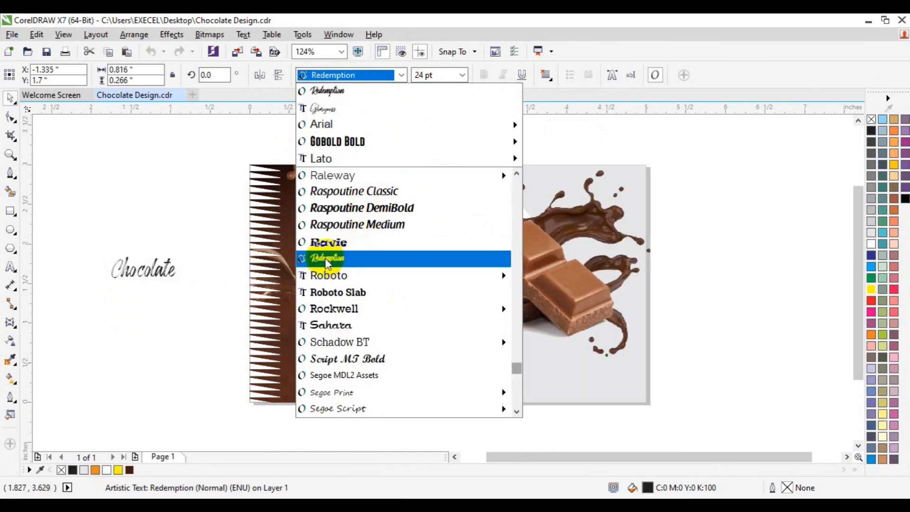
pyautogui.click(325, 259)
pyautogui.click(463, 72)
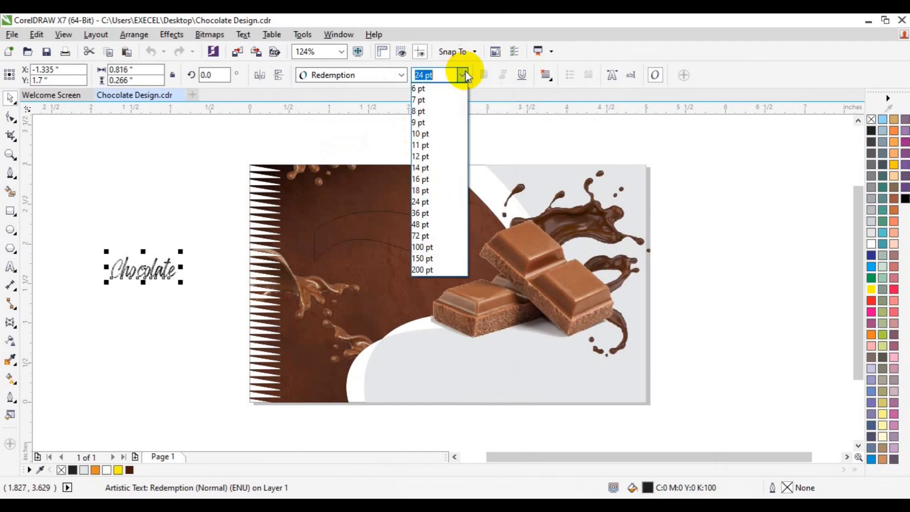
pyautogui.click(456, 224)
# - Enlarge the arched outline to about 1.936 inches wide and move the "Chocolate" text onto the brown area beneath it
pyautogui.click(342, 251)
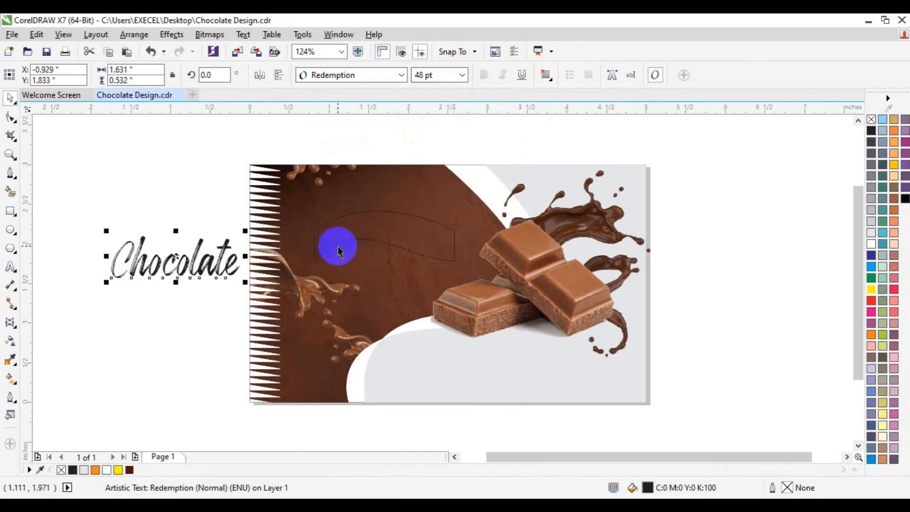
pyautogui.click(338, 250)
pyautogui.moveTo(453, 266); pyautogui.dragTo(465, 264)
pyautogui.moveTo(193, 278); pyautogui.dragTo(397, 280)
# - Place a duplicate of the arched outline in the empty area beside the page's left edge
pyautogui.click(391, 227)
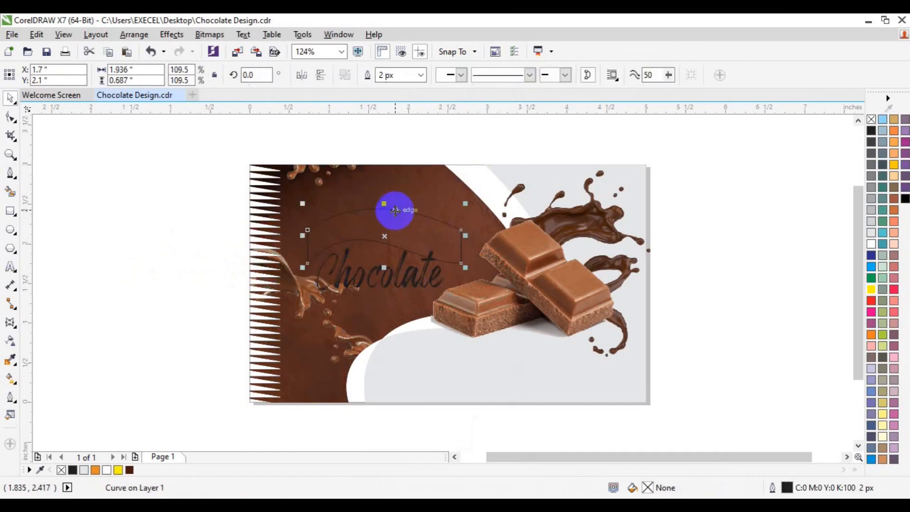
pyautogui.moveTo(402, 212); pyautogui.dragTo(118, 280)
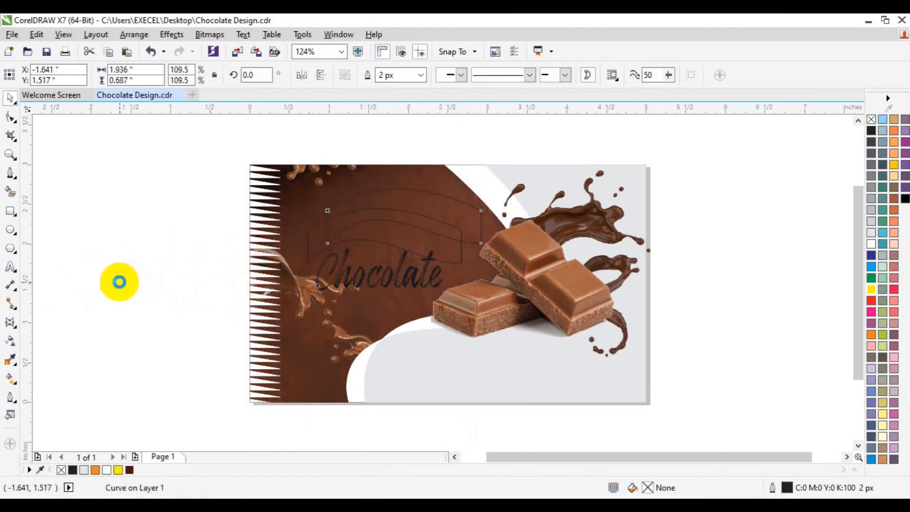
pyautogui.click(199, 281)
# - Color the "Chocolate" text white and warp it with an envelope created from the arched outline
pyautogui.click(337, 283)
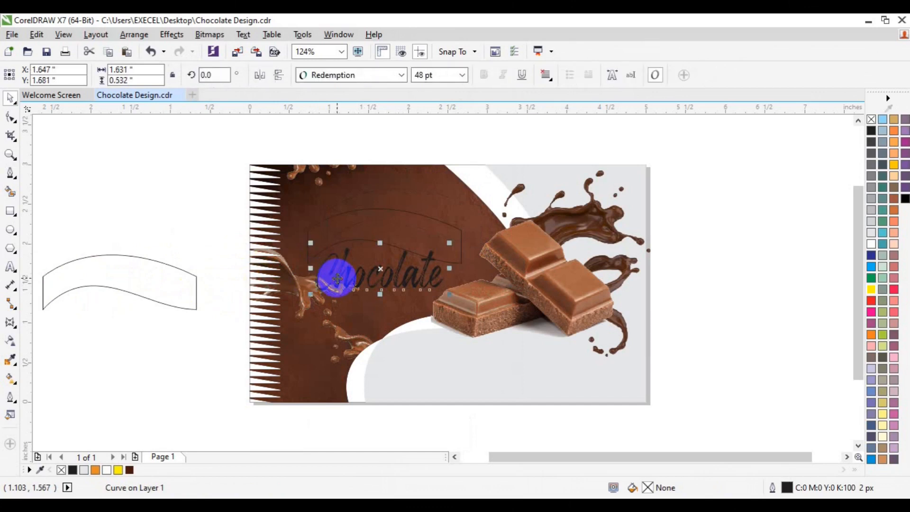
pyautogui.click(106, 470)
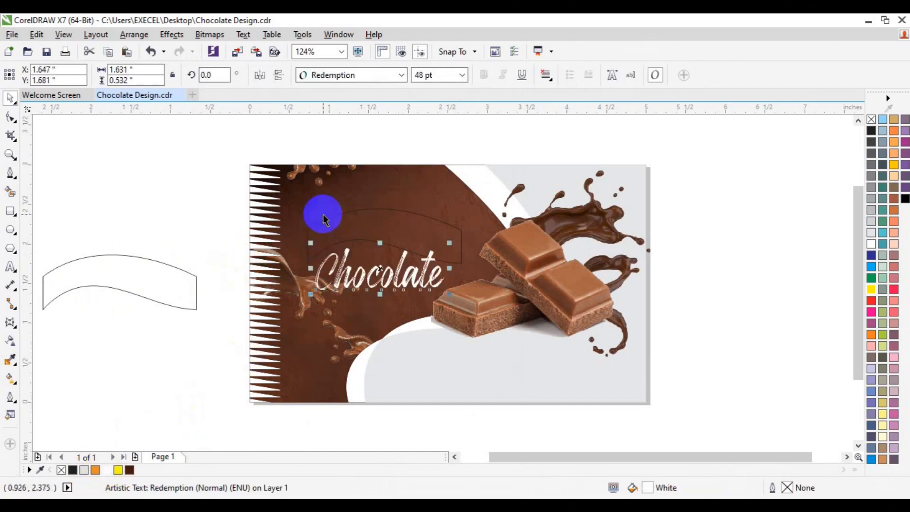
pyautogui.click(175, 38)
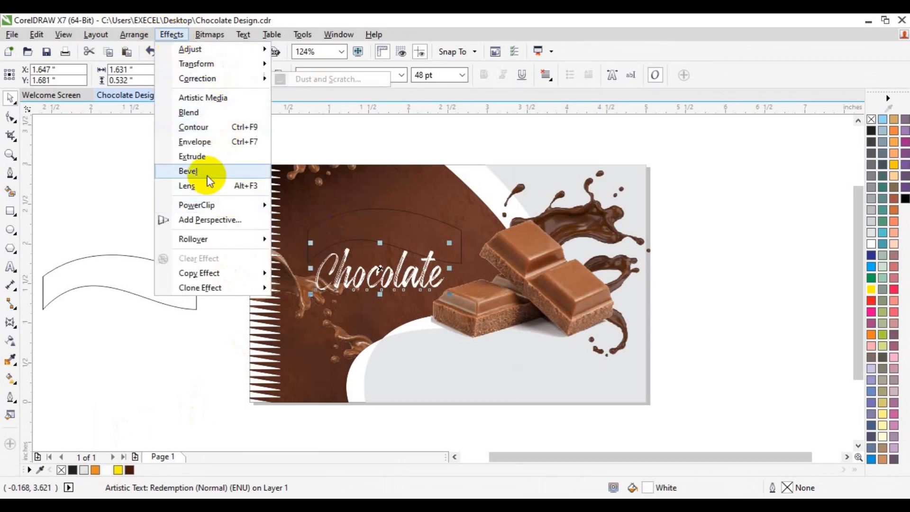
pyautogui.click(207, 141)
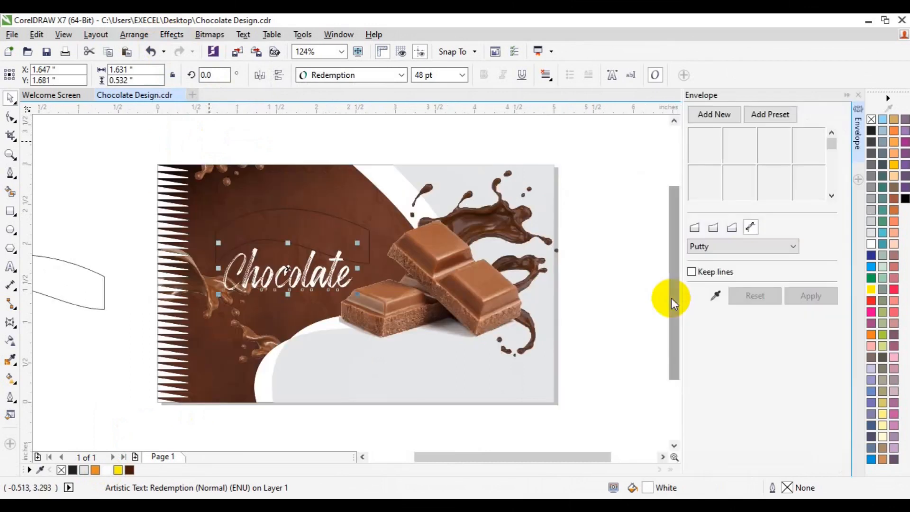
pyautogui.click(716, 296)
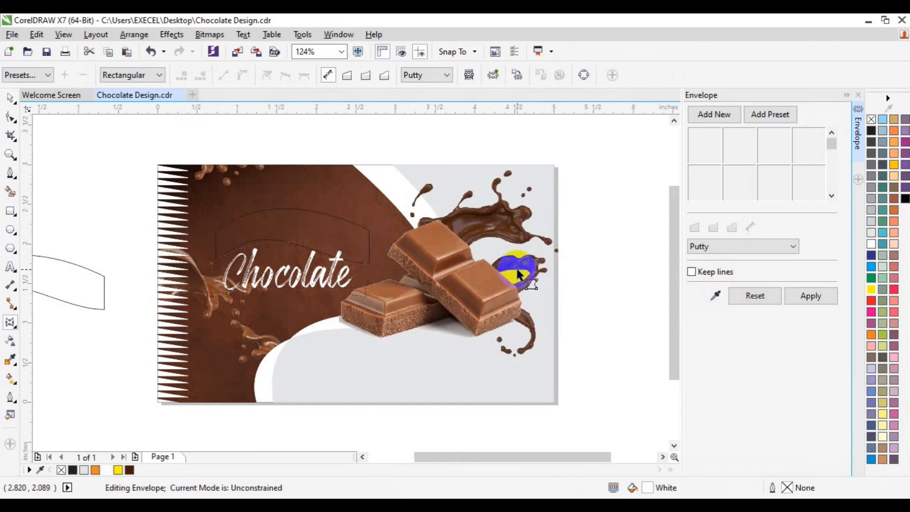
pyautogui.click(797, 300)
# - Move the warped "Chocolate" lettering up so it sits inside the arched outline on the page
pyautogui.click(10, 98)
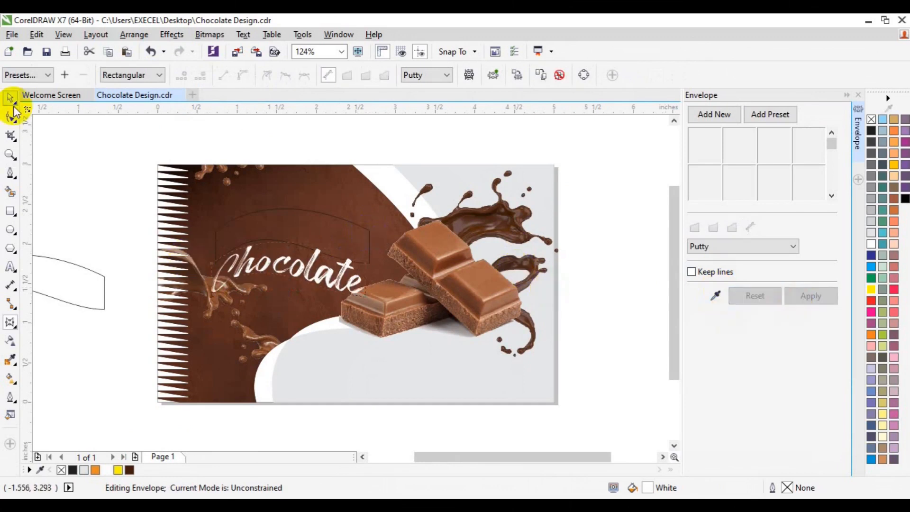
pyautogui.click(290, 266)
pyautogui.moveTo(290, 268); pyautogui.dragTo(294, 228)
pyautogui.keyDown('shift'); pyautogui.click(347, 224); pyautogui.keyUp('shift')
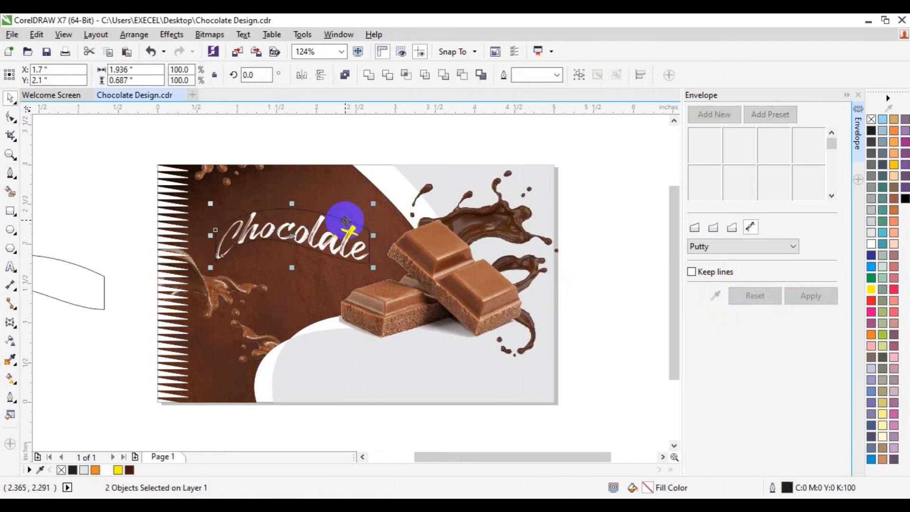
pyautogui.press('Escape')
# - Move the duplicate arch over the lettering, offset slightly below the original arch, and close the Envelope settings
pyautogui.click(67, 270)
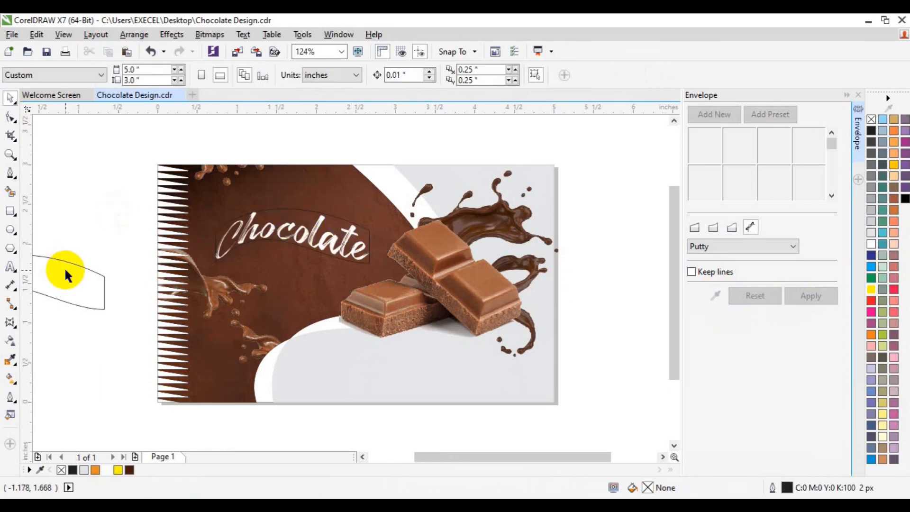
pyautogui.moveTo(66, 270); pyautogui.dragTo(330, 219)
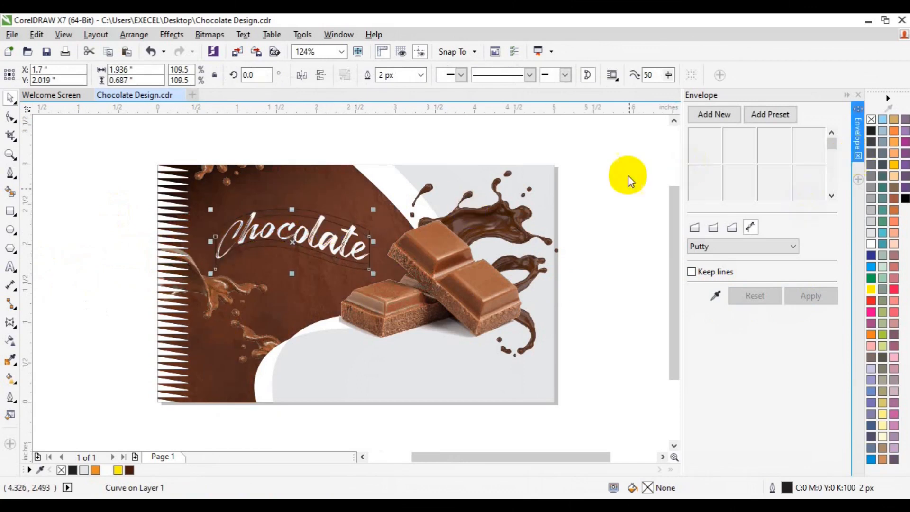
pyautogui.click(216, 225)
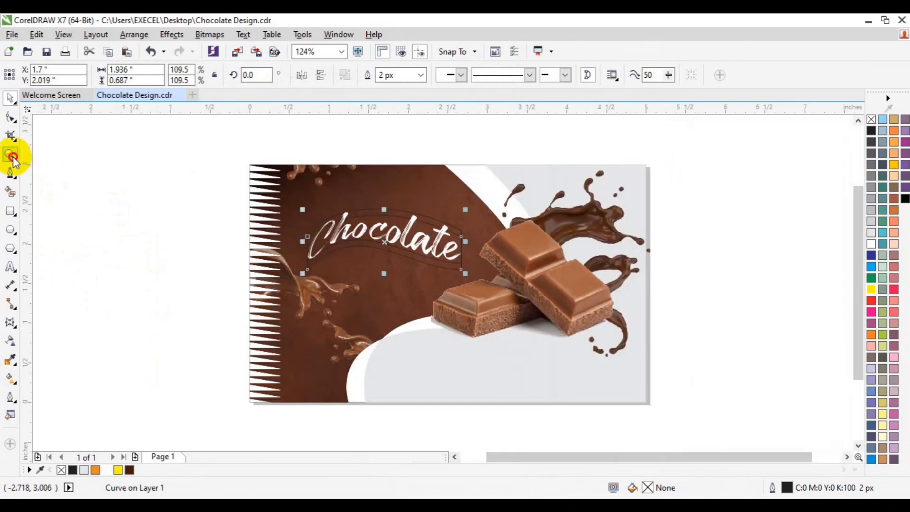
# - Raise the duplicate arch's lower-left node toward the original outline and adjust its bottom curve into a tapering swoosh
pyautogui.click(10, 154)
pyautogui.click(422, 247)
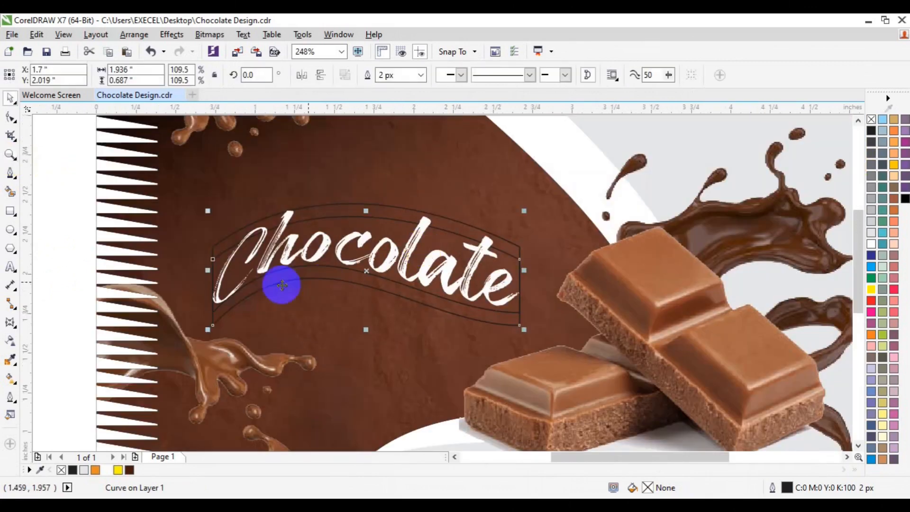
pyautogui.click(11, 117)
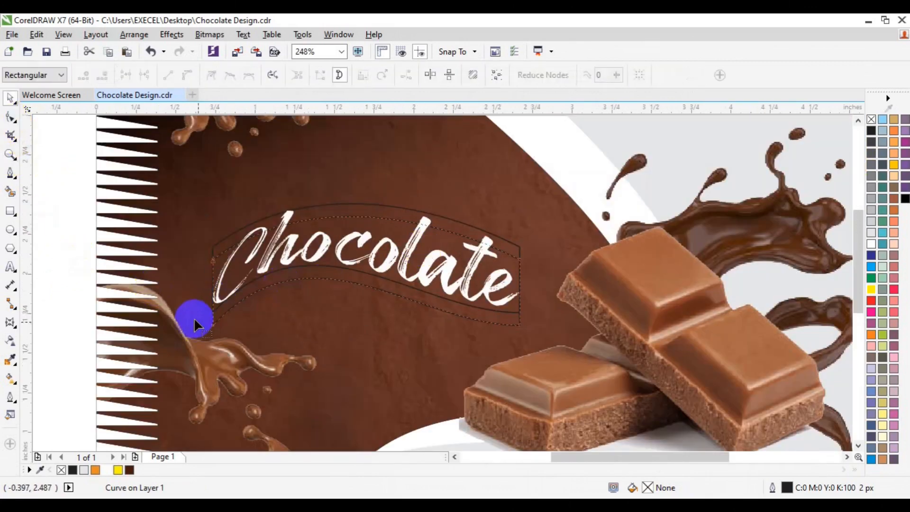
pyautogui.click(228, 334)
pyautogui.press('Up')
pyautogui.press('Up')
pyautogui.press('Up')
pyautogui.press('Up')
pyautogui.press('Up')
pyautogui.press('Up')
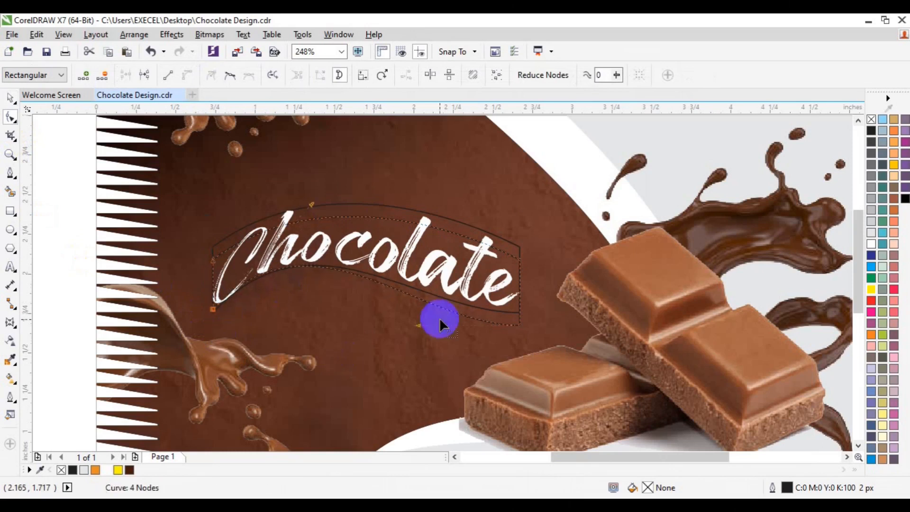
pyautogui.moveTo(415, 324); pyautogui.dragTo(417, 329)
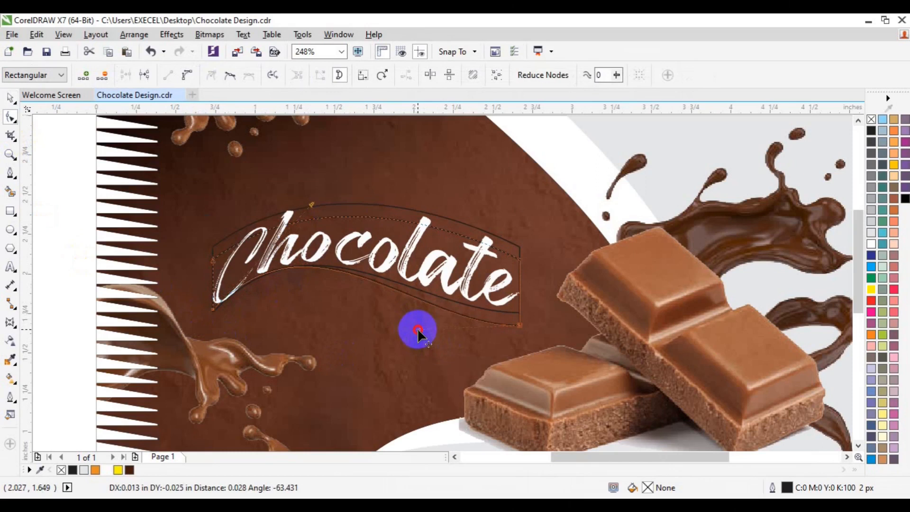
pyautogui.press('space')
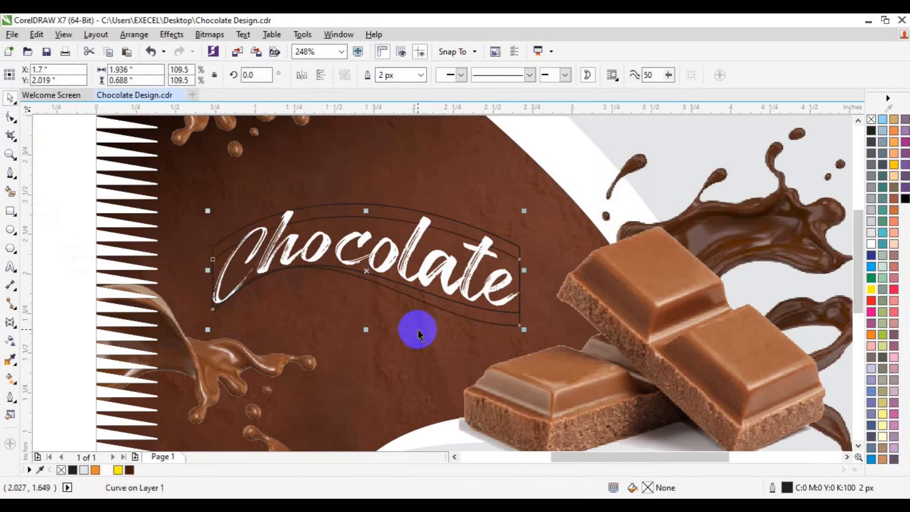
# - Smart Fill the tapering areas between the two arches' bottom edges and color the resulting swoosh white
pyautogui.click(10, 192)
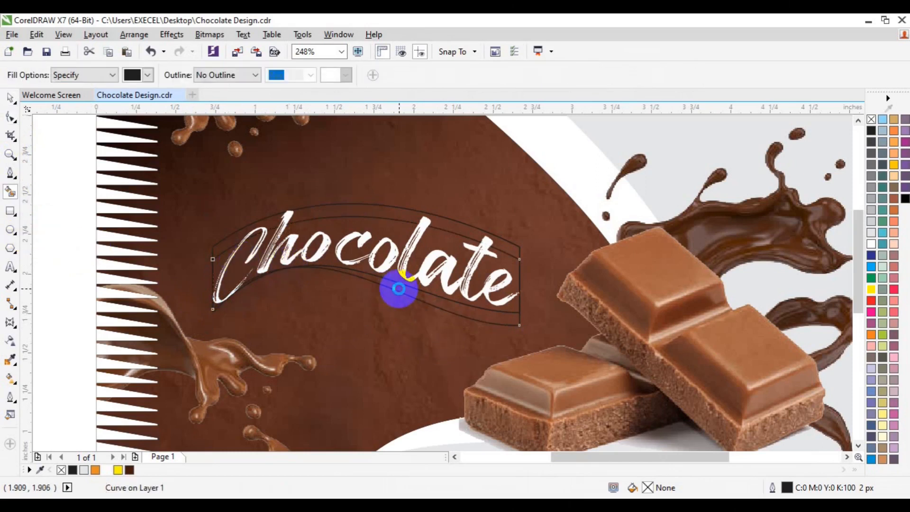
pyautogui.click(398, 289)
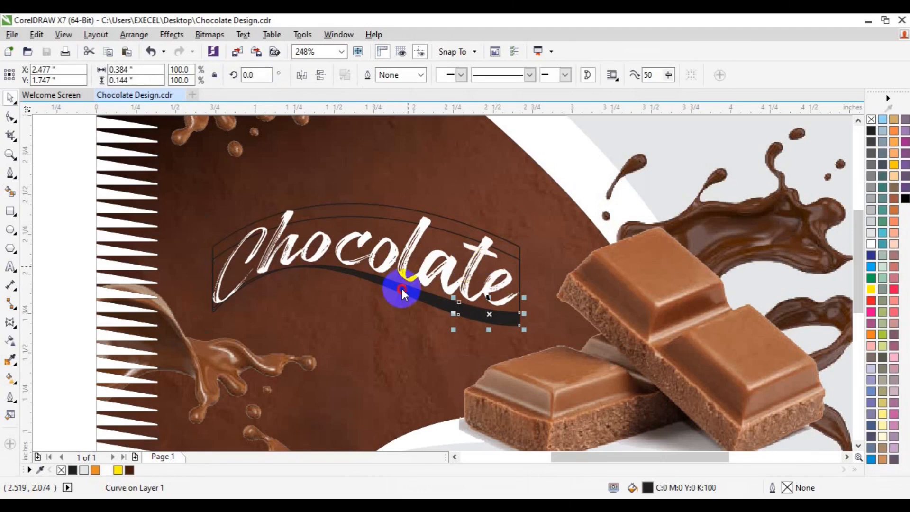
pyautogui.click(402, 288)
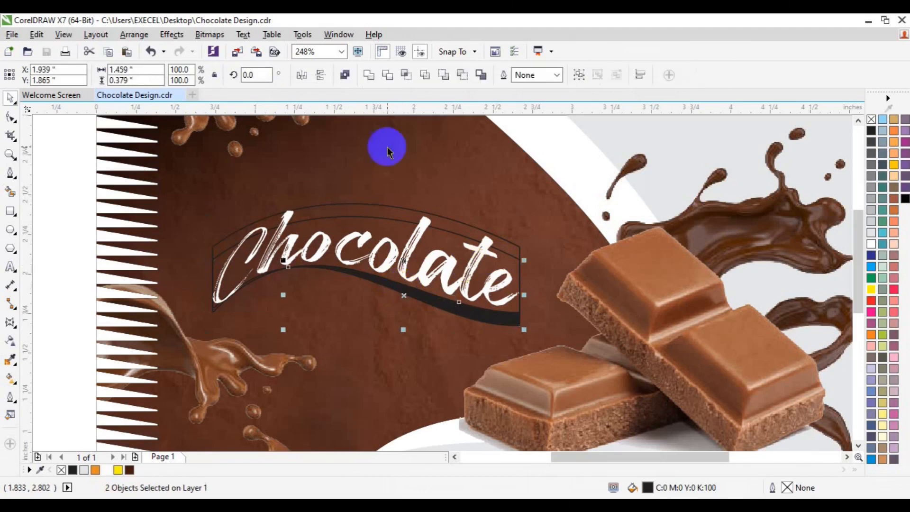
pyautogui.click(107, 470)
# - Delete both arched outlines around the "Chocolate" lettering
pyautogui.click(367, 208)
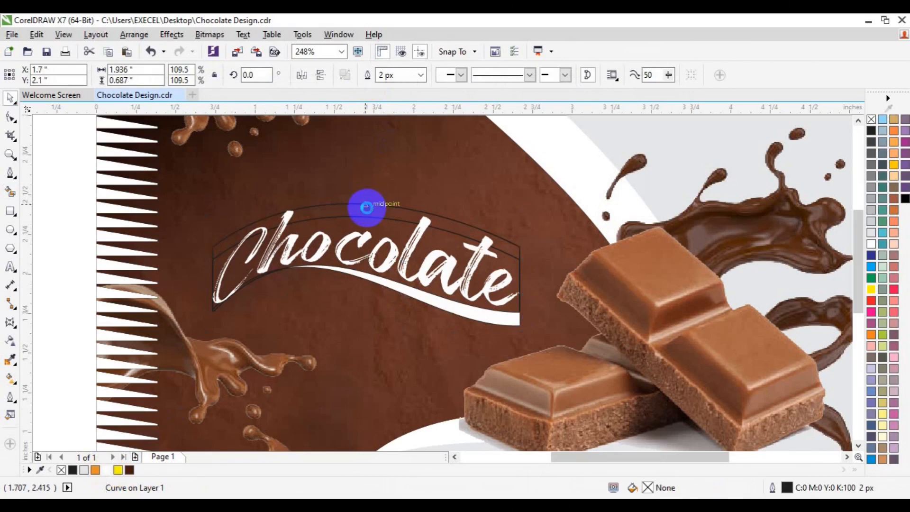
pyautogui.press('Delete')
pyautogui.click(368, 217)
pyautogui.press('Delete')
# - Add the artistic text "MILK" in the empty area beside the page's left edge
pyautogui.click(11, 154)
pyautogui.click(93, 81)
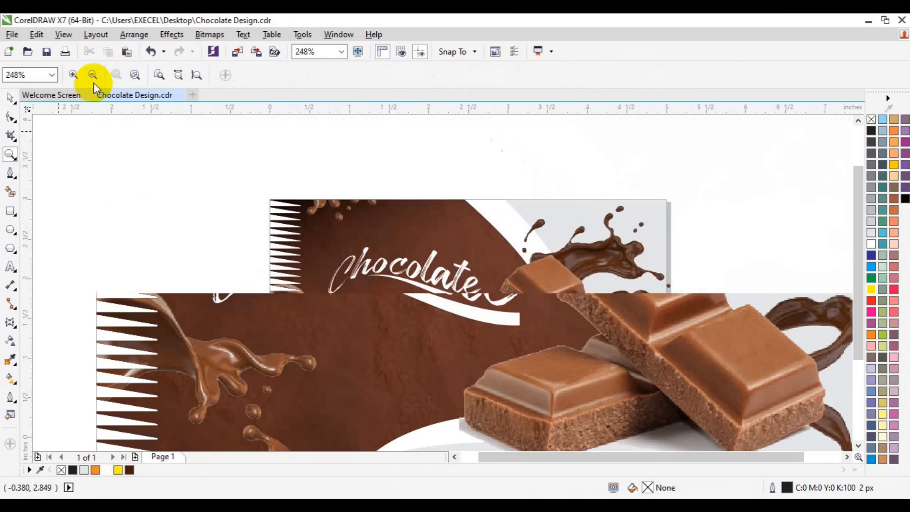
pyautogui.press('space')
pyautogui.click(10, 270)
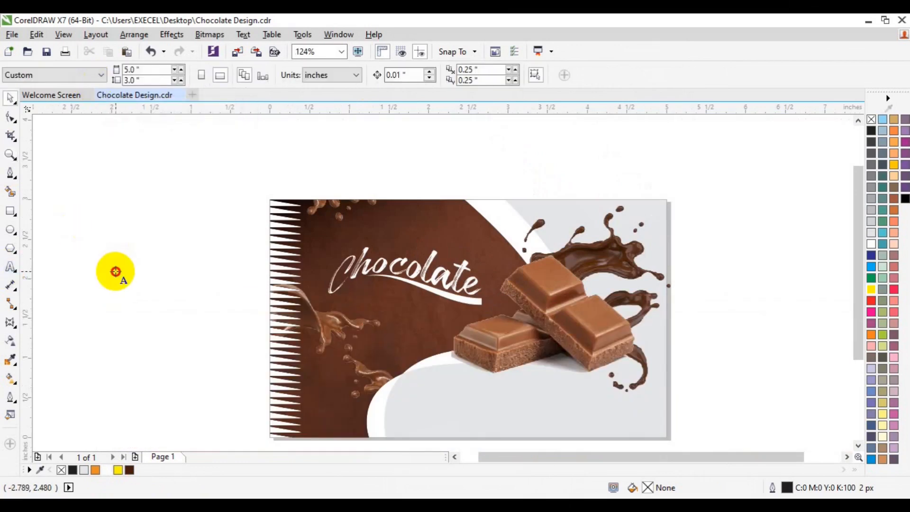
pyautogui.click(116, 271)
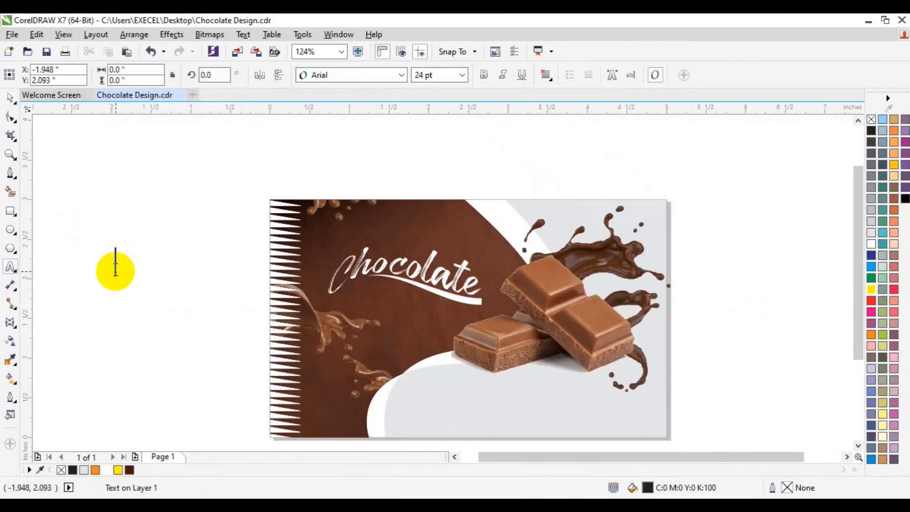
pyautogui.write('M')
pyautogui.write('ILK')
pyautogui.press('BackSpace')
pyautogui.write('LK')
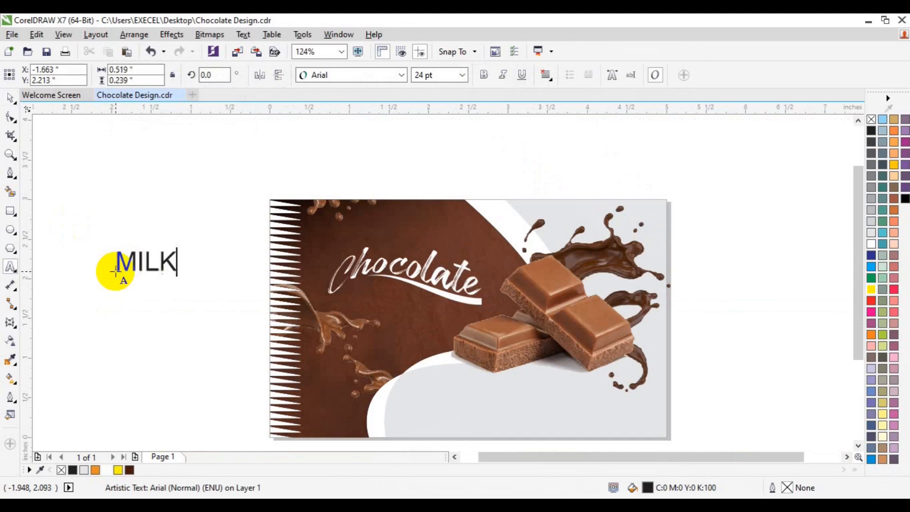
# - Move the "MILK" text onto the brown area just below the "Chocolate" lettering
pyautogui.hotkey('ctrl', 'a')
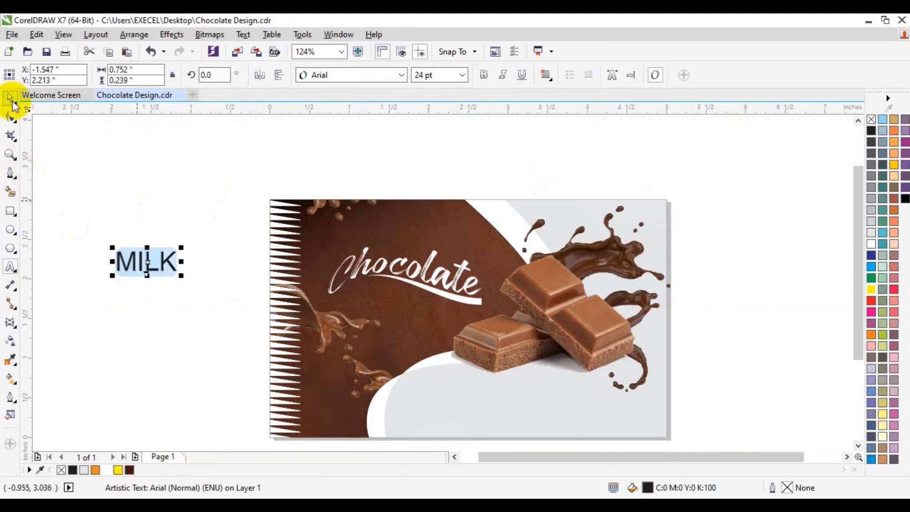
pyautogui.click(11, 100)
pyautogui.moveTo(149, 279); pyautogui.dragTo(382, 295)
# - Set the "MILK" text in Lato Semibold (SemiBold-Italic) and color it yellow
pyautogui.click(401, 75)
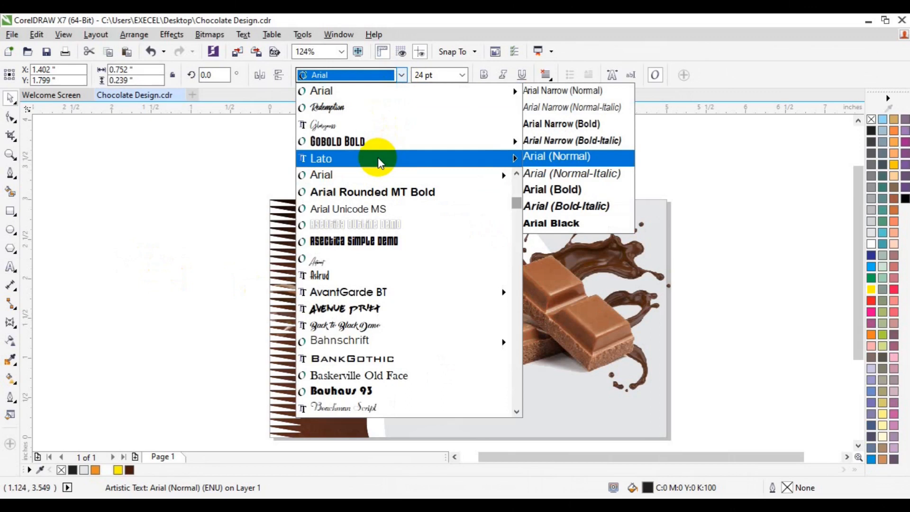
pyautogui.moveTo(399, 156)
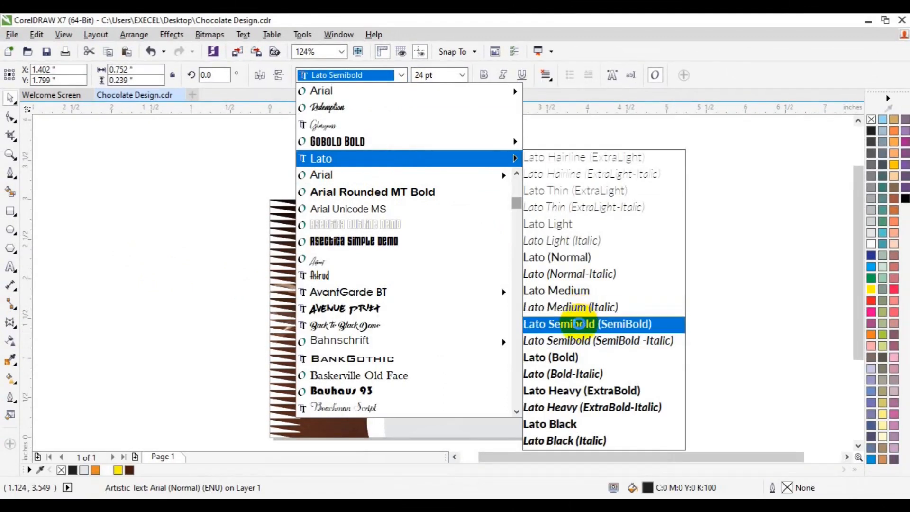
pyautogui.click(585, 340)
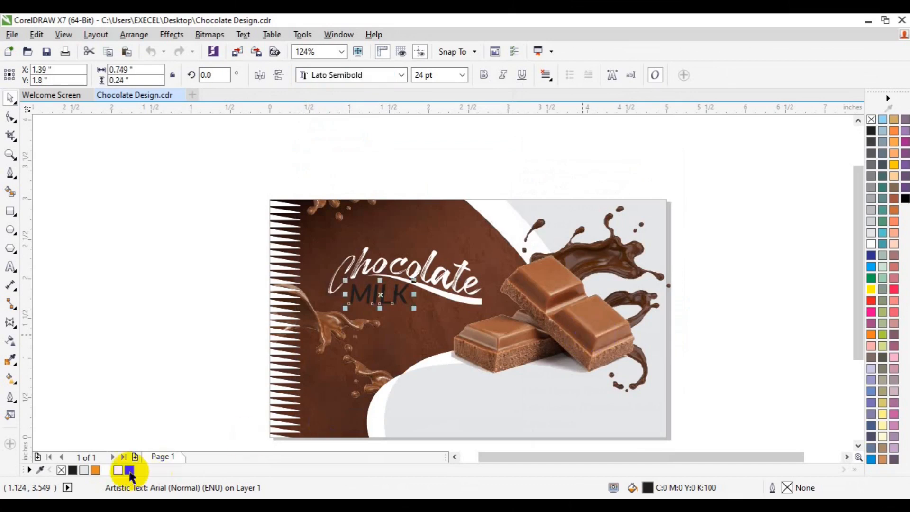
pyautogui.click(118, 470)
pyautogui.click(152, 315)
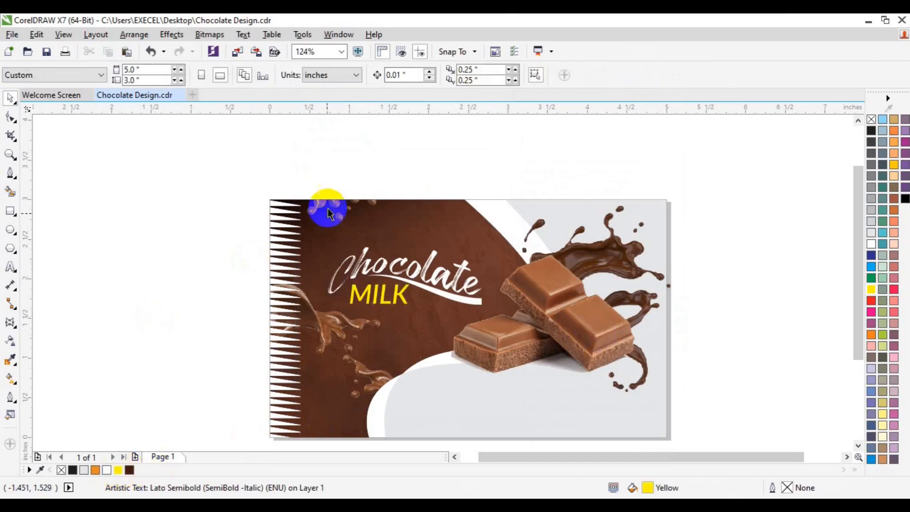
# - Adjust the position of the "MILK" text so it tucks beneath the left part of the "Chocolate" lettering
pyautogui.click(425, 277)
pyautogui.moveTo(425, 277); pyautogui.dragTo(371, 298)
pyautogui.keyDown('shift'); pyautogui.click(430, 256); pyautogui.keyUp('shift')
pyautogui.hotkey('ctrl', 'z')
pyautogui.click(189, 282)
pyautogui.moveTo(375, 298); pyautogui.dragTo(376, 293)
pyautogui.click(539, 365)
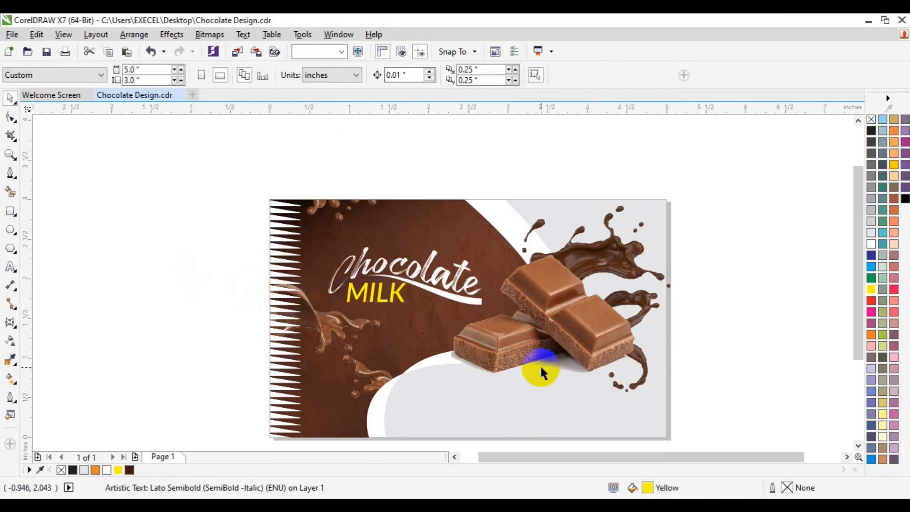
pyautogui.click(847, 457)
pyautogui.click(858, 446)
pyautogui.click(858, 445)
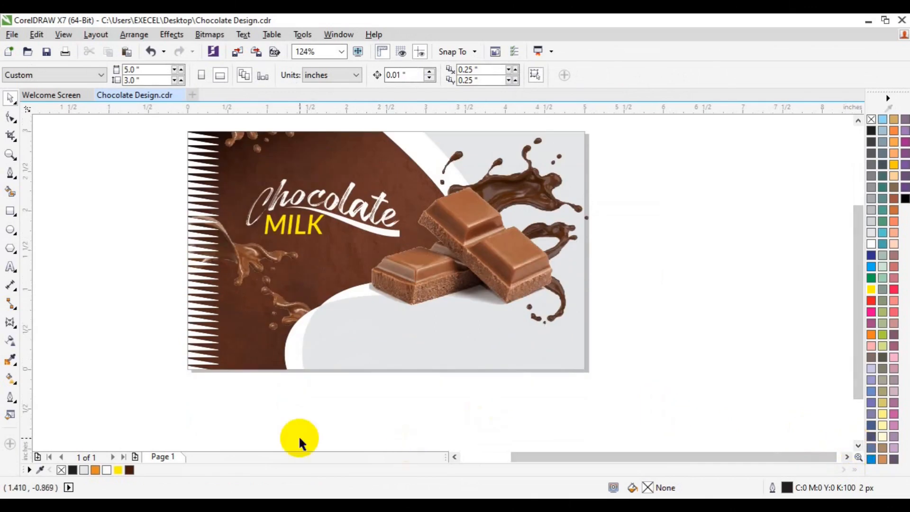
# - Duplicate the "MILK" text onto the light grey area below the chocolate bars and color the copy dark brown
pyautogui.moveTo(282, 236); pyautogui.dragTo(313, 205)
pyautogui.moveTo(419, 334); pyautogui.dragTo(419, 336)
pyautogui.click(130, 470)
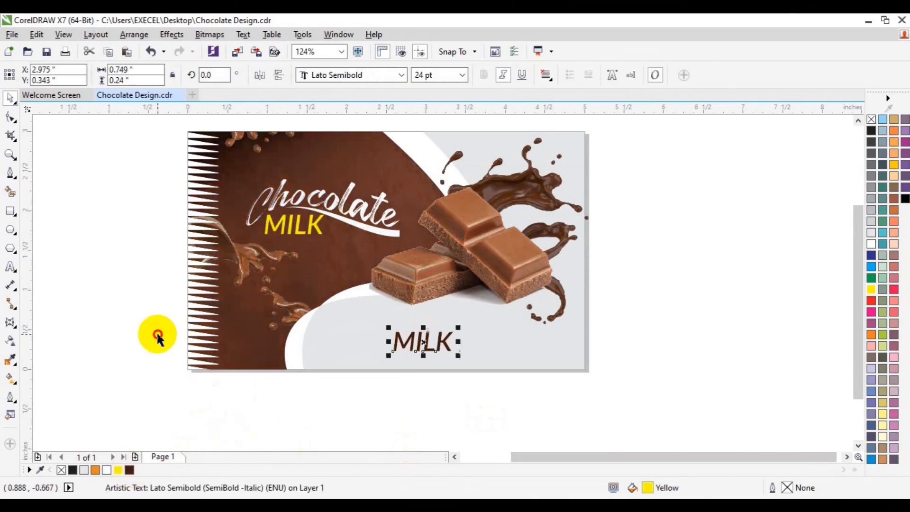
# - Replace the wording of the brown "MILK" copy with "Net WT" and "2.65 OZ (50 gm)" on two lines
pyautogui.click(11, 267)
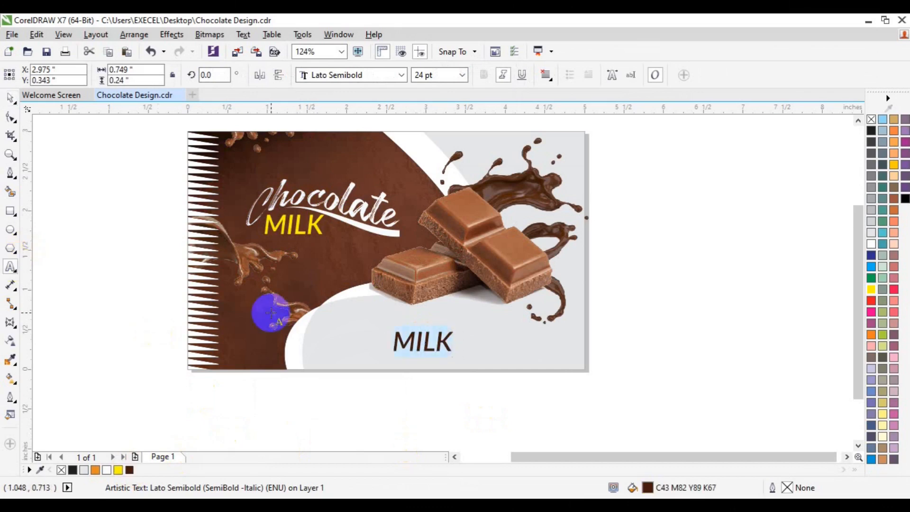
pyautogui.write('Net WT')
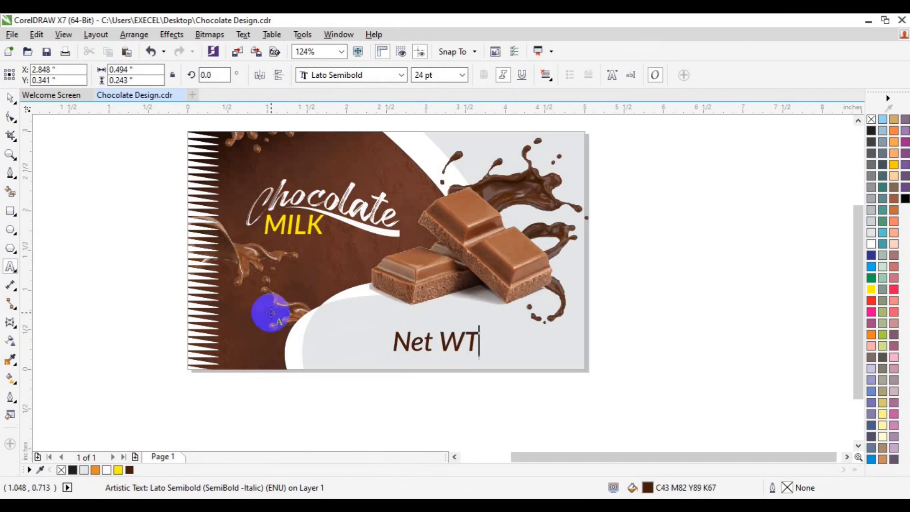
pyautogui.press('Escape')
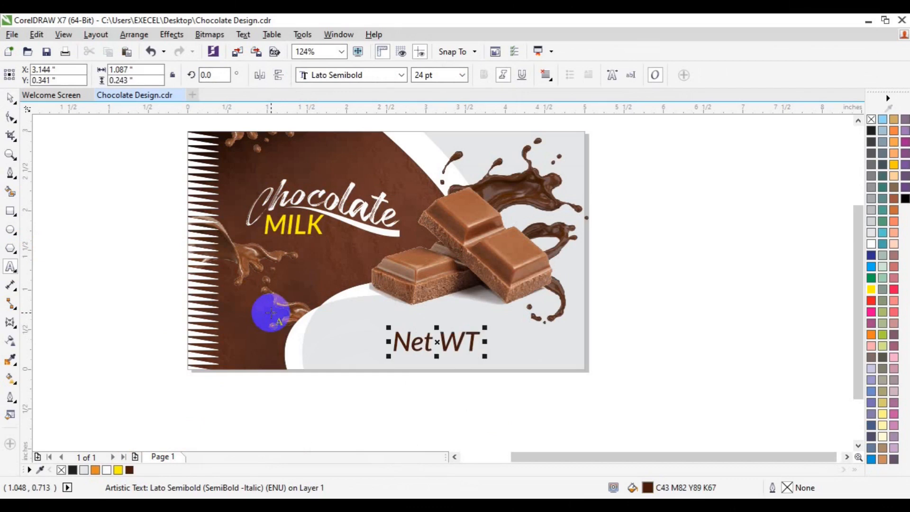
pyautogui.write('.65 OZ')
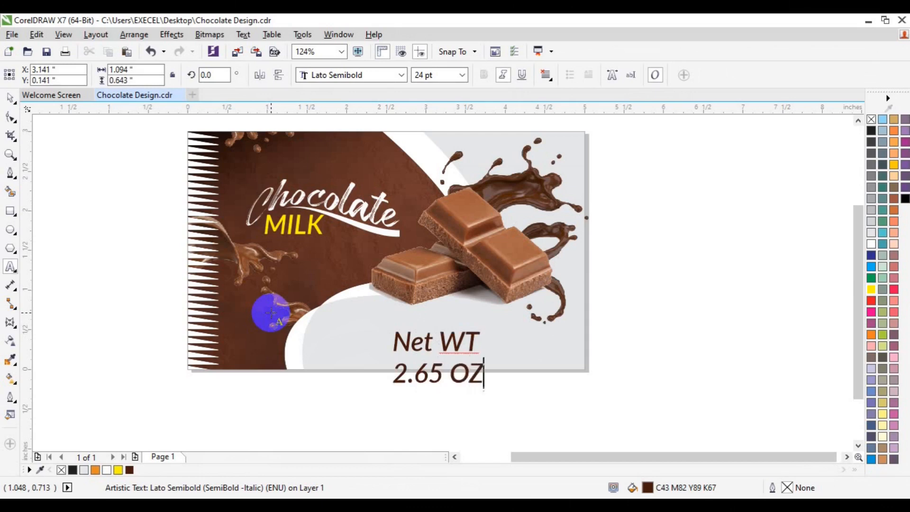
pyautogui.write(' (')
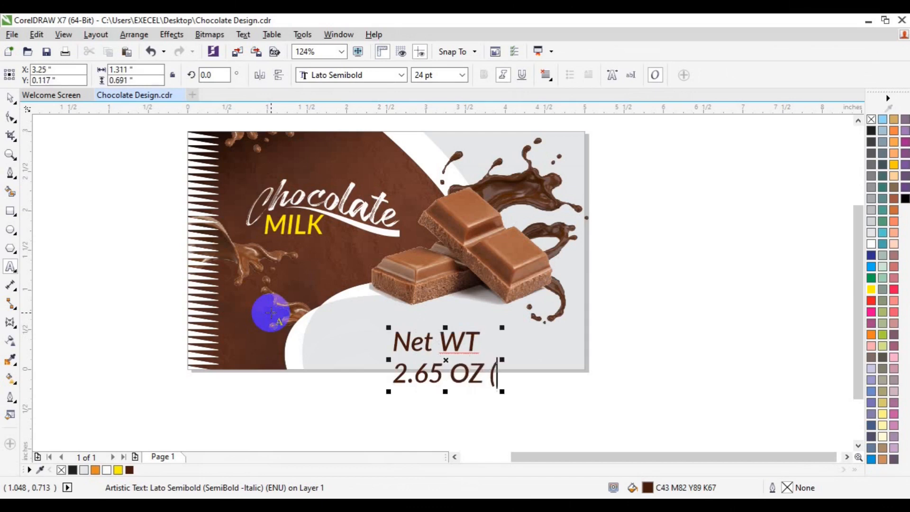
pyautogui.write('50 gm')
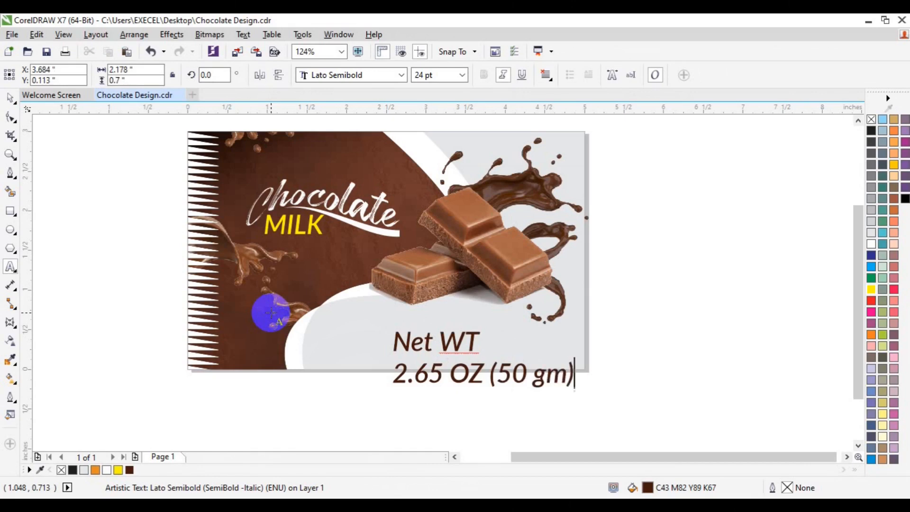
# - Center-align the two-line net weight text and set its font size to 9 pt
pyautogui.hotkey('ctrl', 'a')
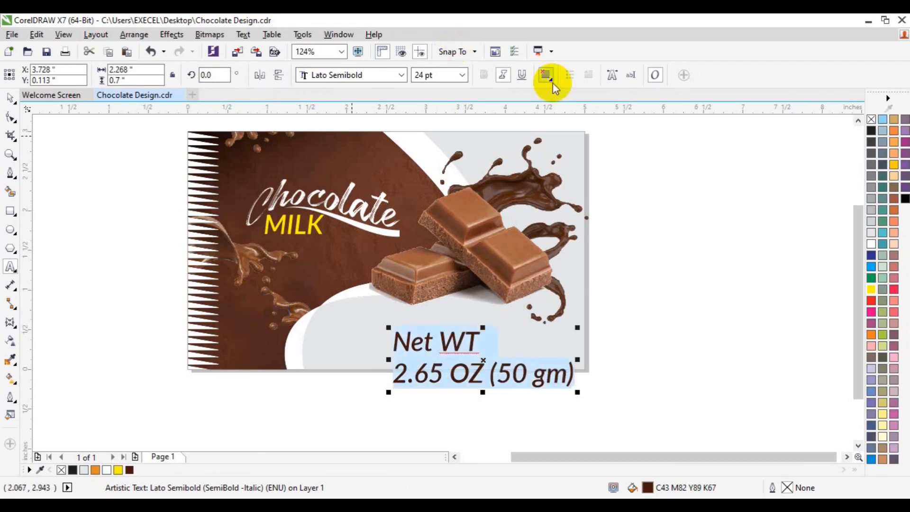
pyautogui.click(548, 76)
pyautogui.click(570, 121)
pyautogui.click(462, 75)
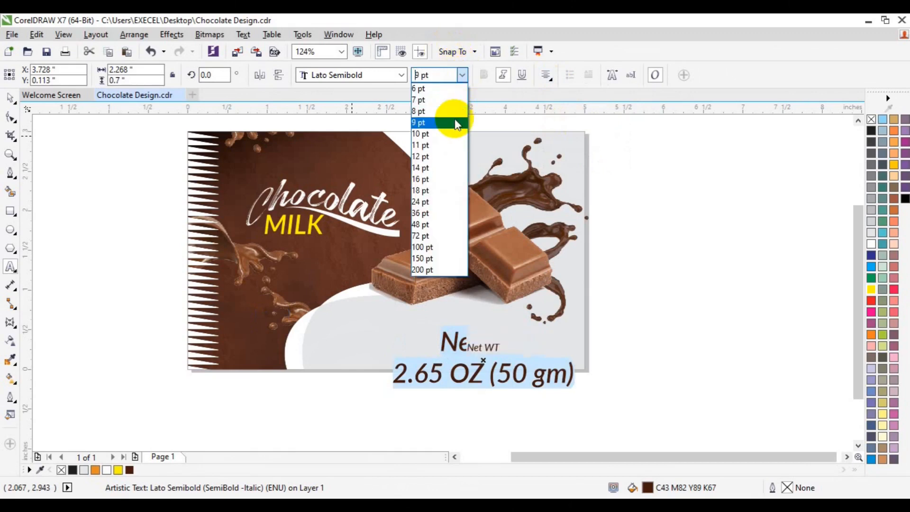
pyautogui.click(455, 122)
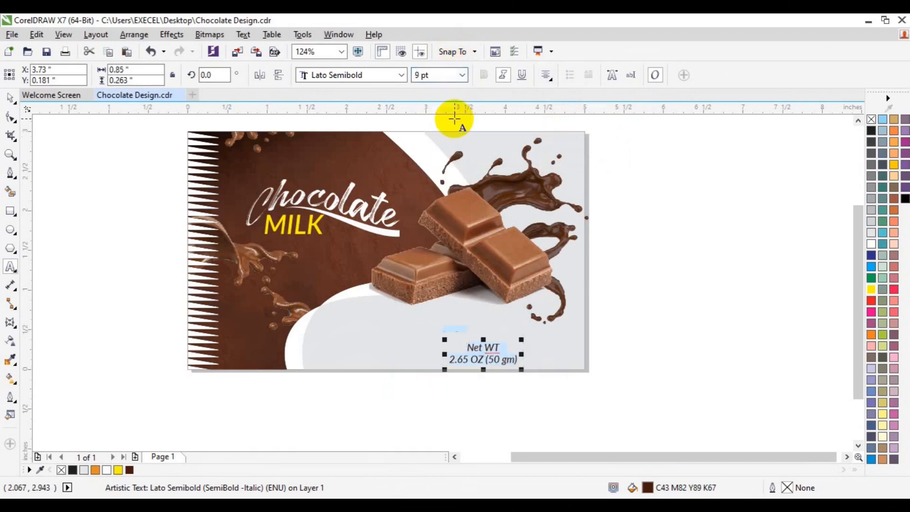
# - Move the net weight text up and right within the light grey area, below the chocolate bars
pyautogui.click(11, 100)
pyautogui.moveTo(485, 361); pyautogui.dragTo(509, 347)
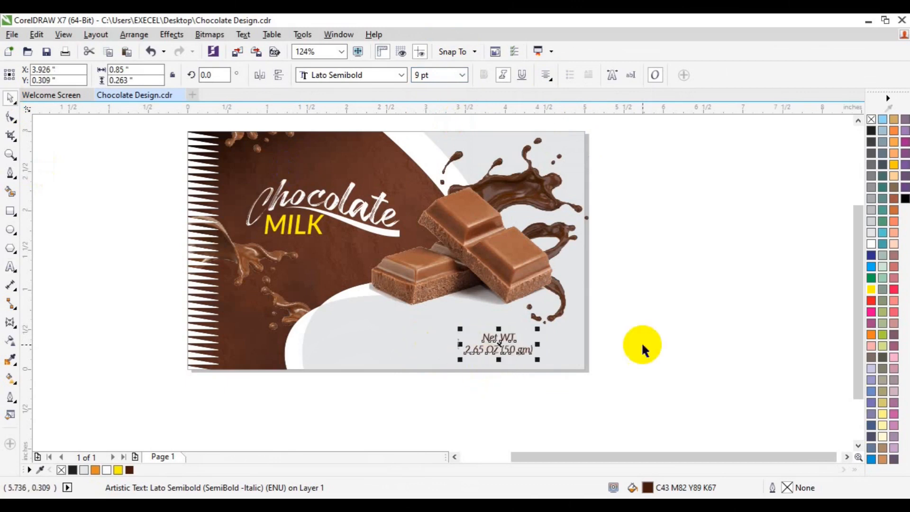
pyautogui.click(643, 346)
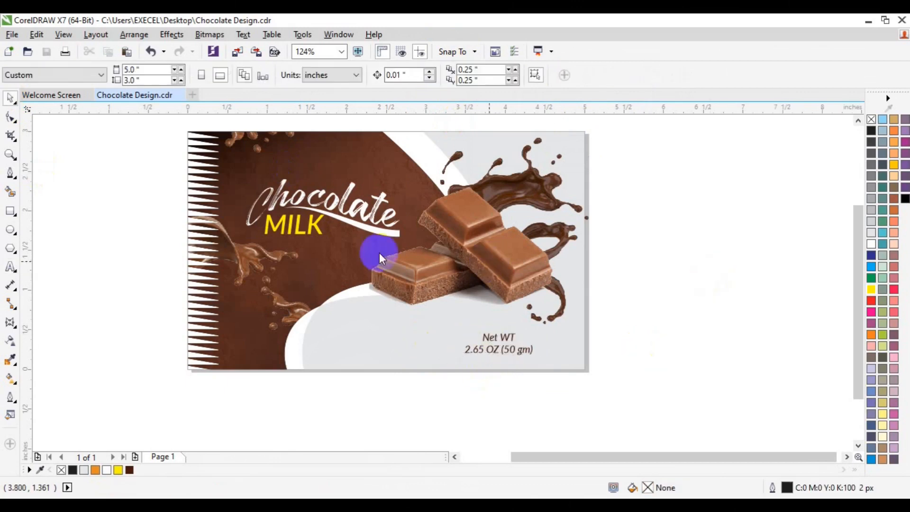
# - Import the "bar code" image from the freepik stockpoto folder and place it in the grey area beside the net weight text
pyautogui.click(238, 53)
pyautogui.scroll(-10, 468, 308)
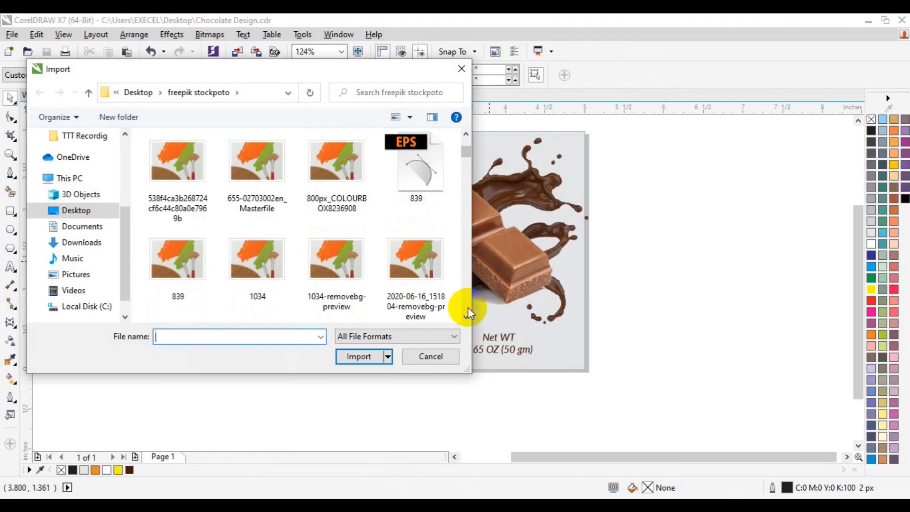
pyautogui.scroll(-5, 468, 307)
pyautogui.click(257, 292)
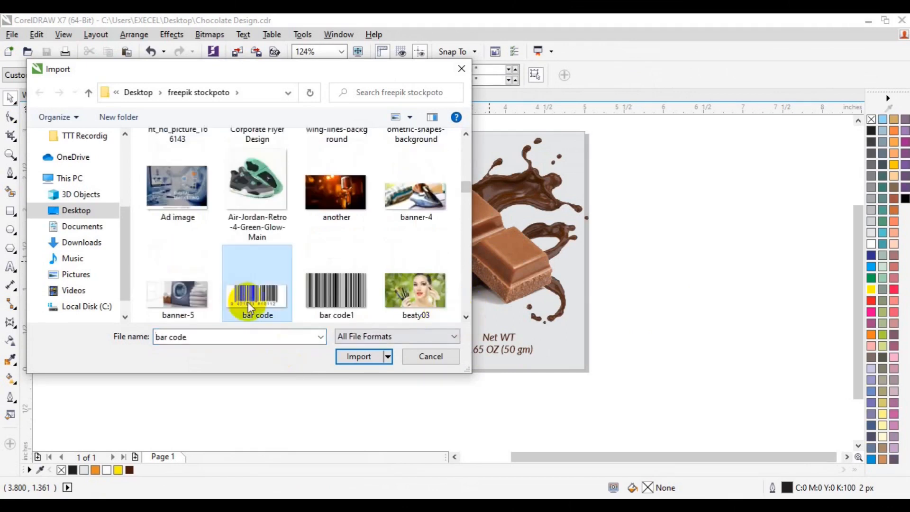
pyautogui.click(344, 362)
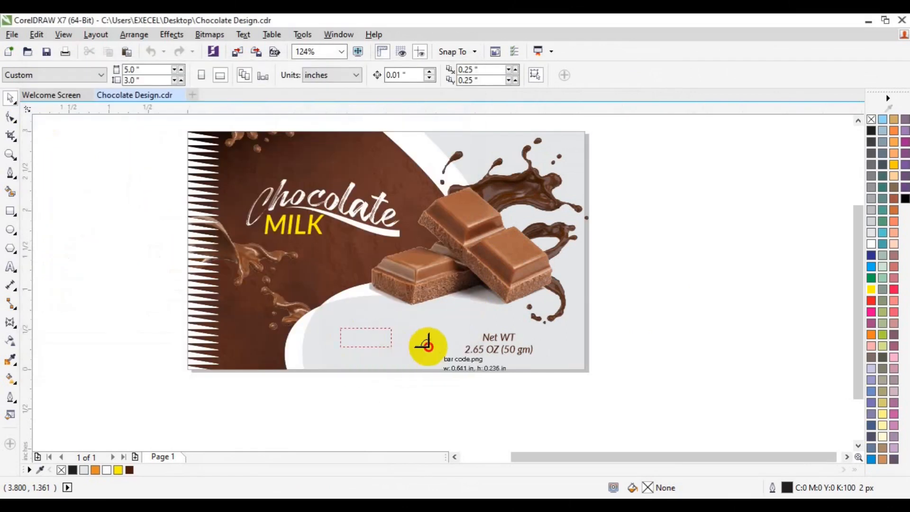
pyautogui.click(374, 343)
pyautogui.moveTo(376, 343); pyautogui.dragTo(393, 342)
# - Nudge the barcode and the net weight text together slightly to the right, then deselect them
pyautogui.keyDown('shift'); pyautogui.click(496, 338); pyautogui.keyUp('shift')
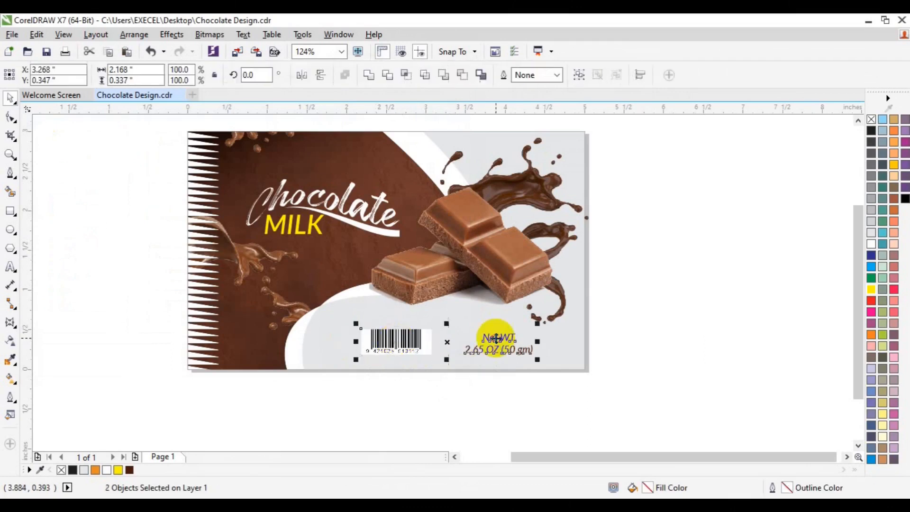
pyautogui.press('Right')
pyautogui.press('Right')
pyautogui.press('Right')
pyautogui.press('Right')
pyautogui.press('Right')
pyautogui.press('Right')
pyautogui.press('Right')
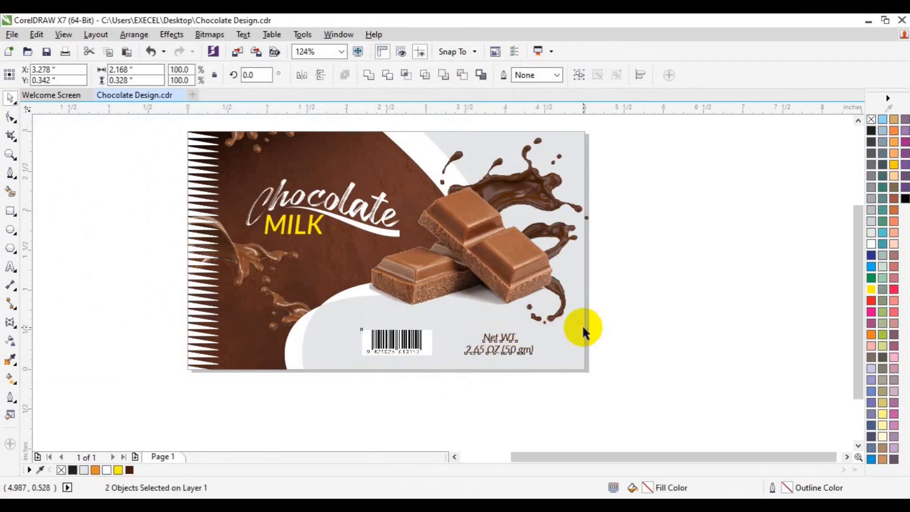
pyautogui.press('Right')
pyautogui.press('Right')
pyautogui.click(680, 300)
pyautogui.click(857, 122)
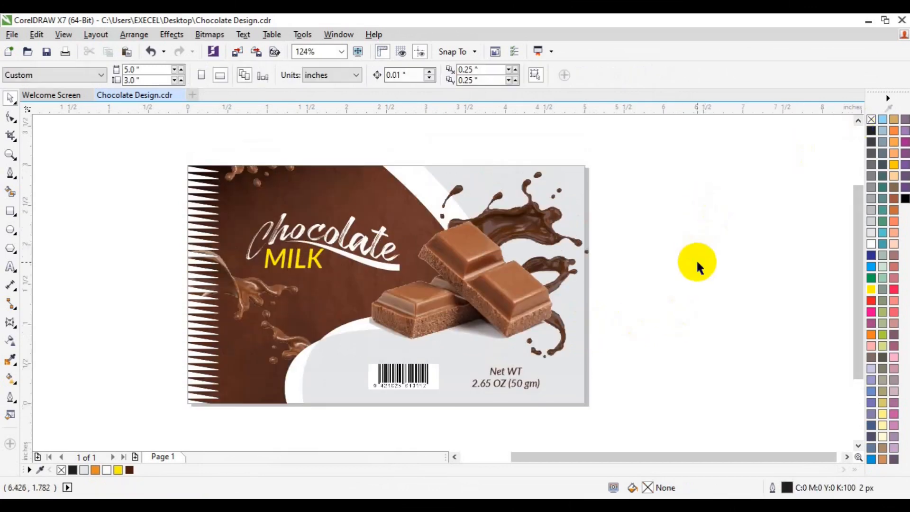